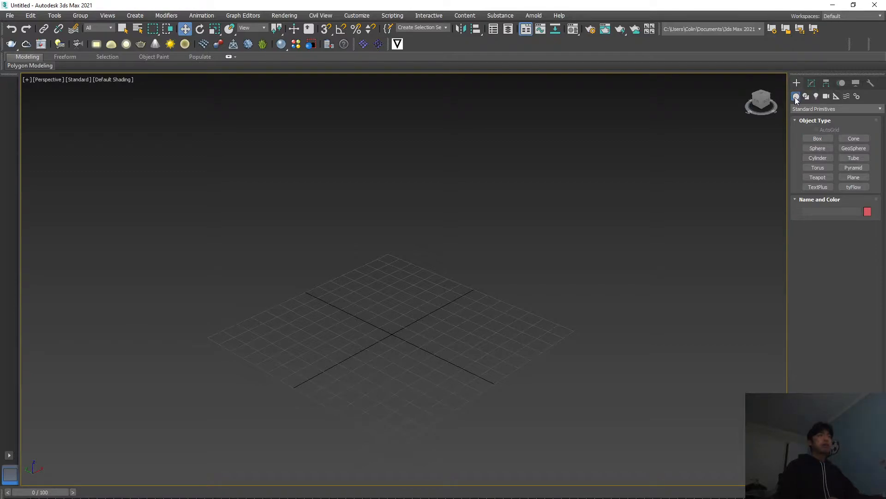
Create a box along the grid's axis, about 11.2 mm long, 138.9 mm wide and 86.7 mm high
click(818, 139)
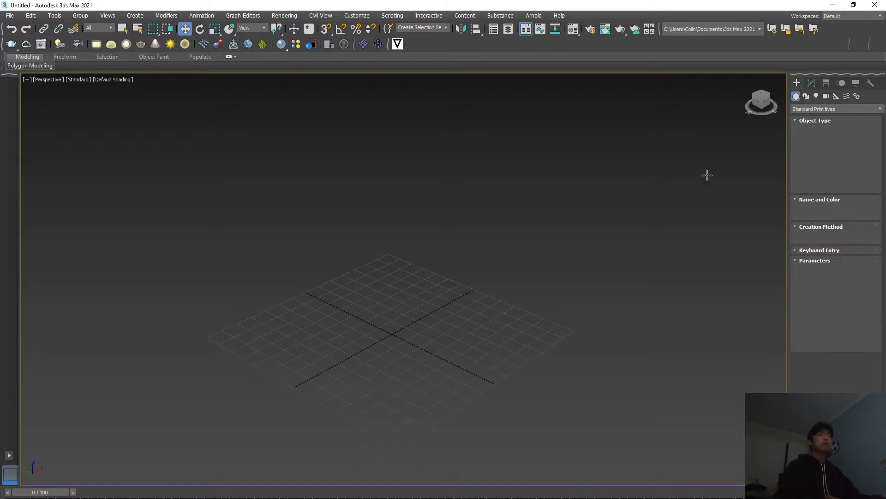
drag(291, 385, 458, 279)
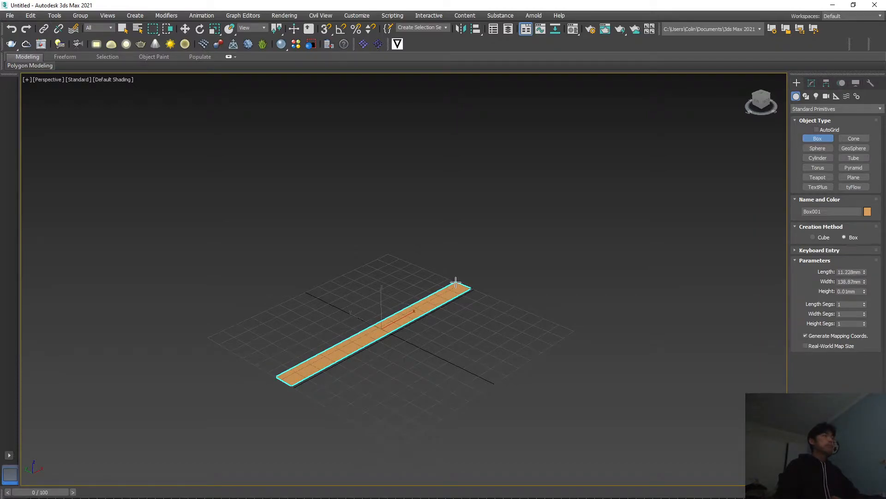
click(449, 106)
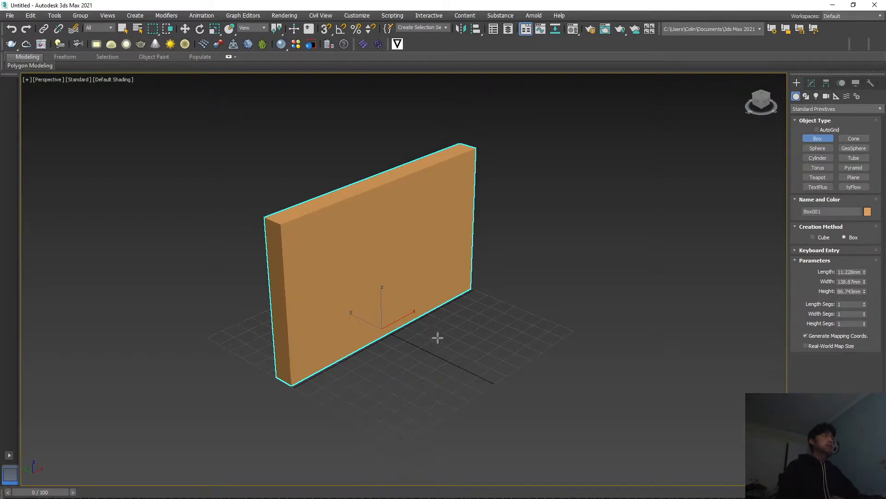
alt+middle_drag(437, 335, 433, 339)
key(w)
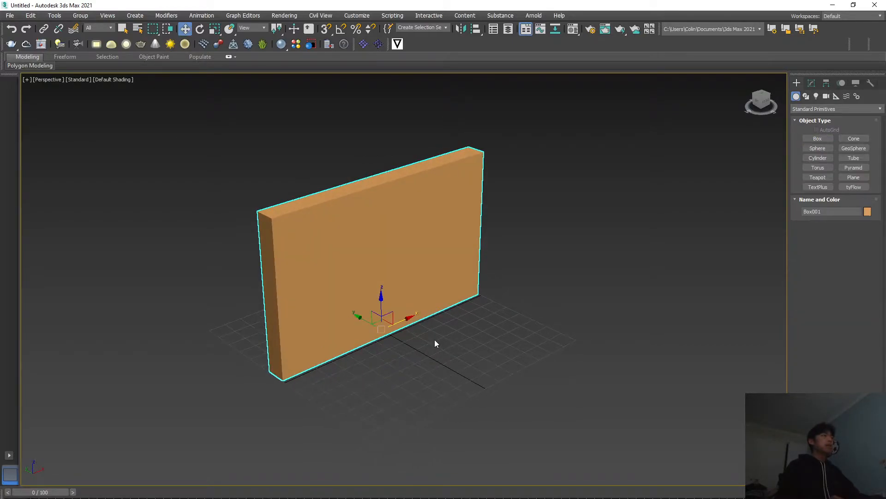
click(422, 360)
middle_drag(423, 361, 410, 361)
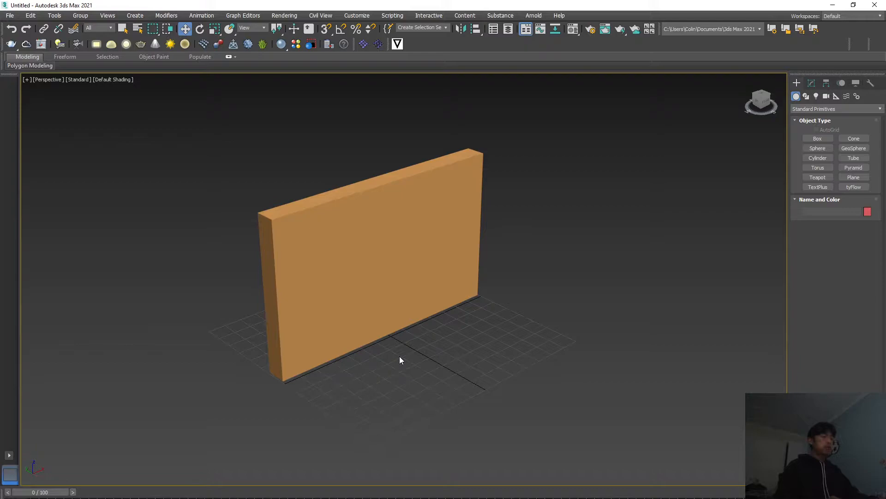
In the Left view, draw a rectangle spline beside the box, about 86.5 mm long and 15.3 mm wide
key(l)
middle_drag(398, 356, 378, 354)
click(304, 131)
middle_drag(388, 305, 391, 303)
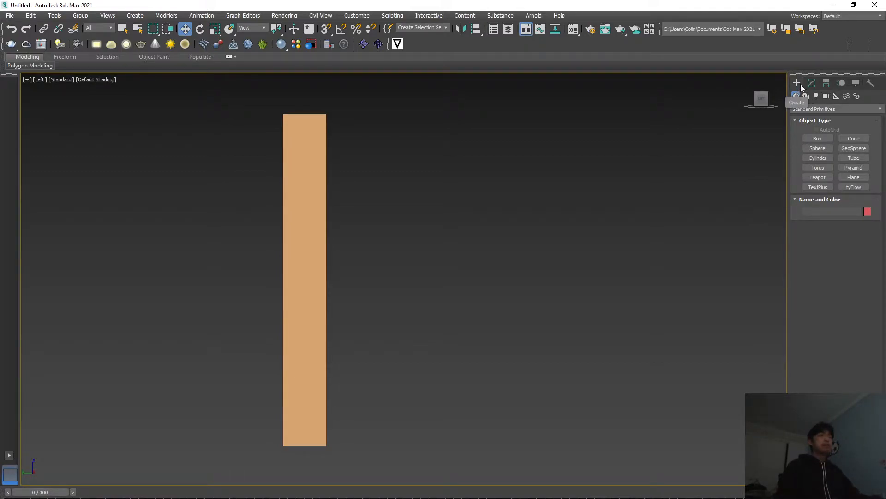
click(807, 96)
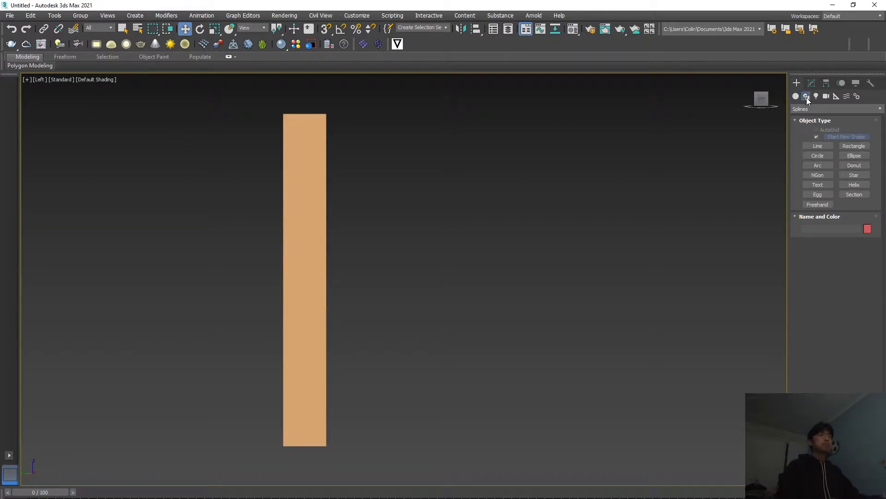
click(855, 146)
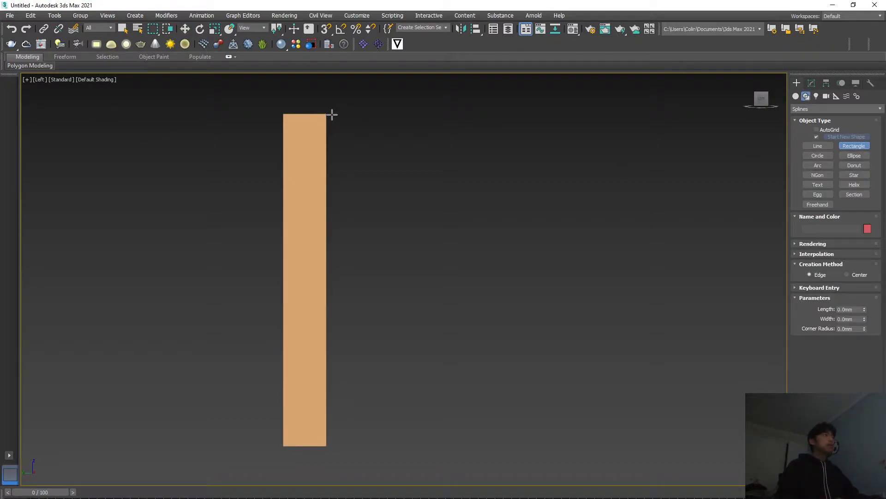
drag(329, 113, 388, 446)
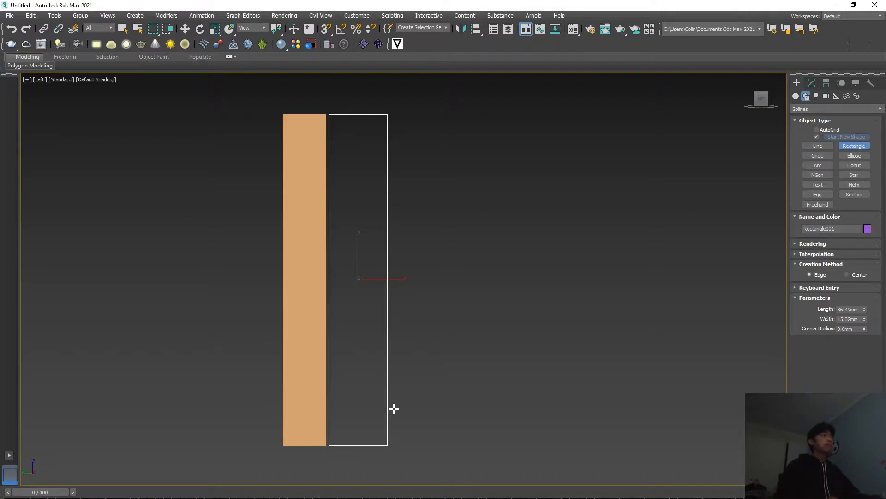
key(w)
Convert the rectangle to an Editable Spline
right_click(387, 394)
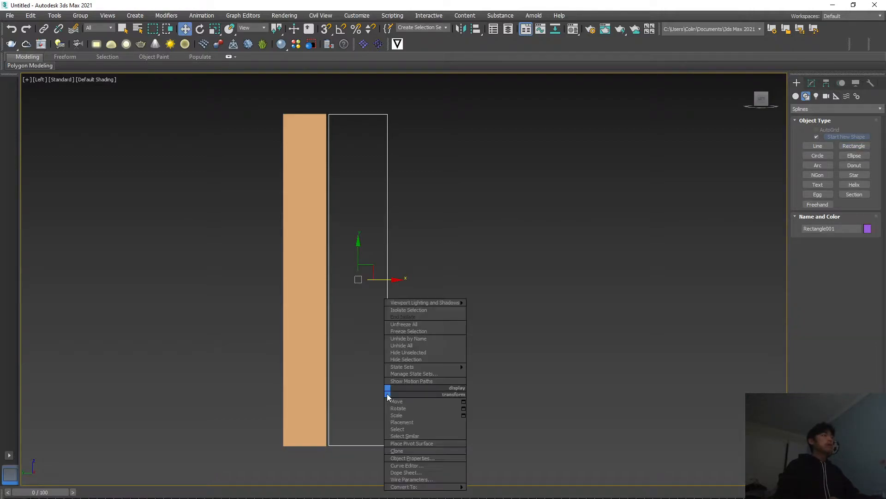
mouse_move(423, 488)
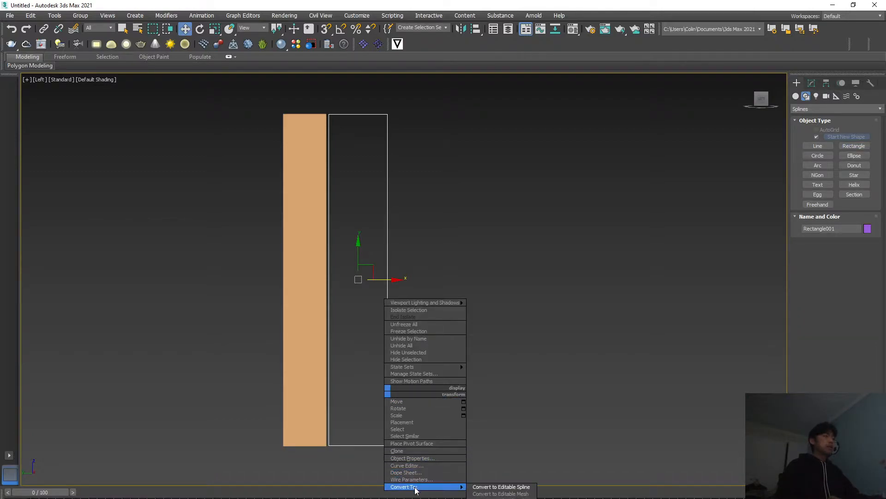
click(495, 489)
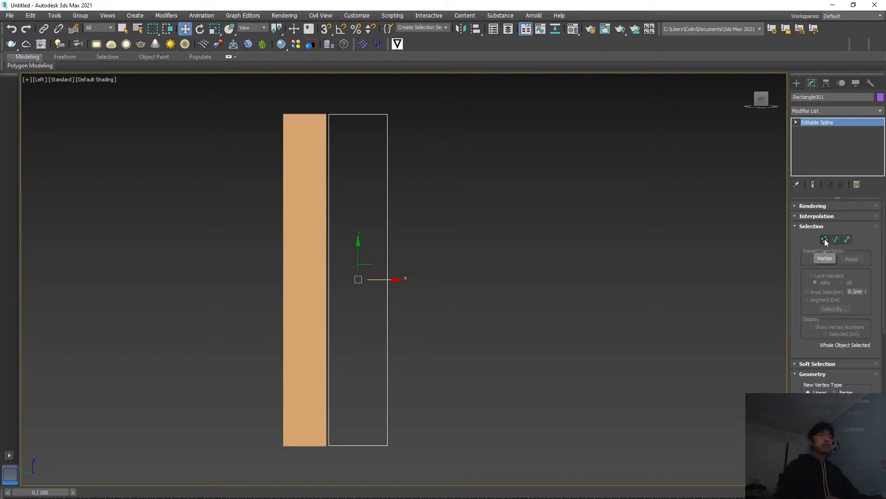
Refine the rectangle's outer long edge with seven extra vertices spread along its height
click(825, 240)
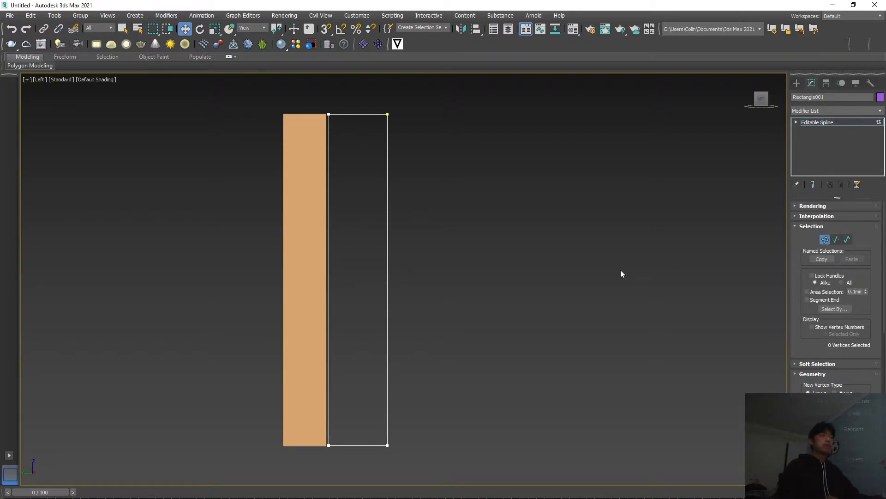
right_click(387, 313)
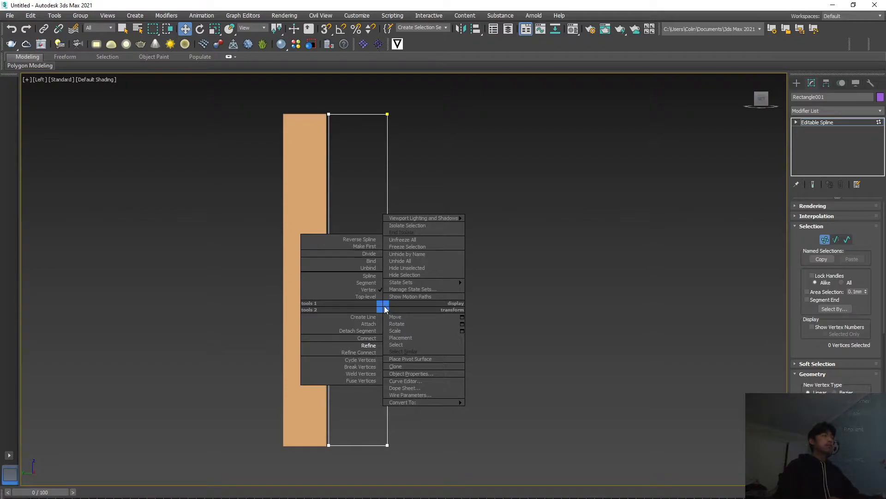
click(368, 346)
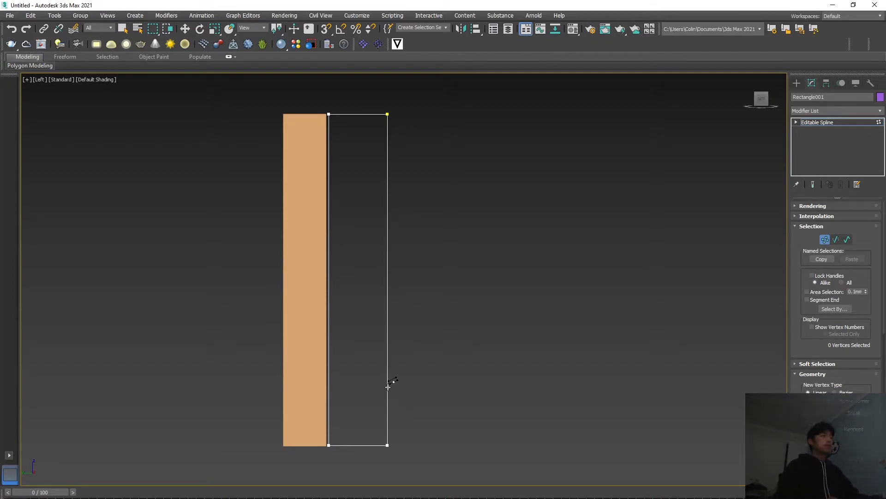
click(388, 415)
click(388, 304)
click(388, 252)
click(387, 154)
middle_drag(411, 372, 398, 373)
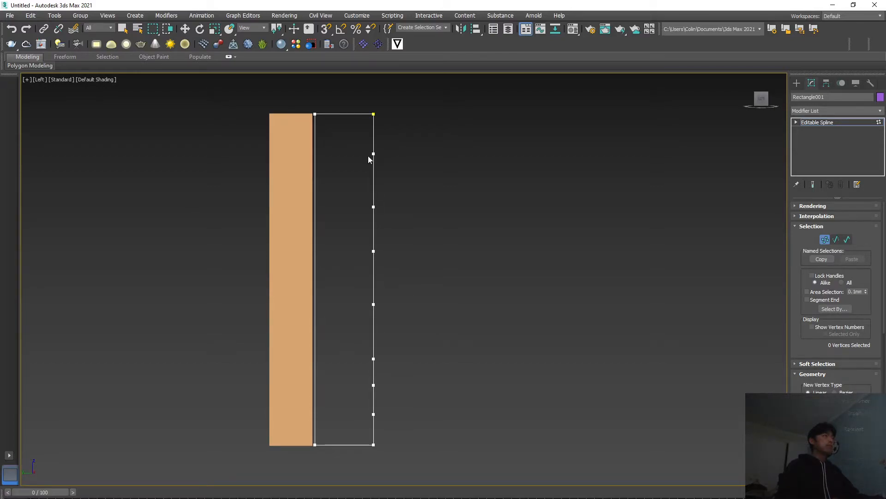
click(815, 123)
key(w)
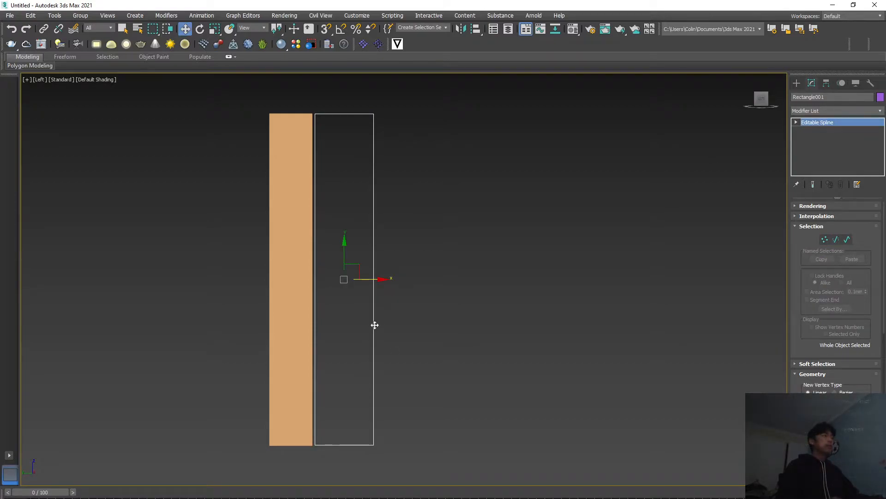
Shift the lower and middle vertices of the outer edge alternately inward and outward to form a wavy curve
click(824, 239)
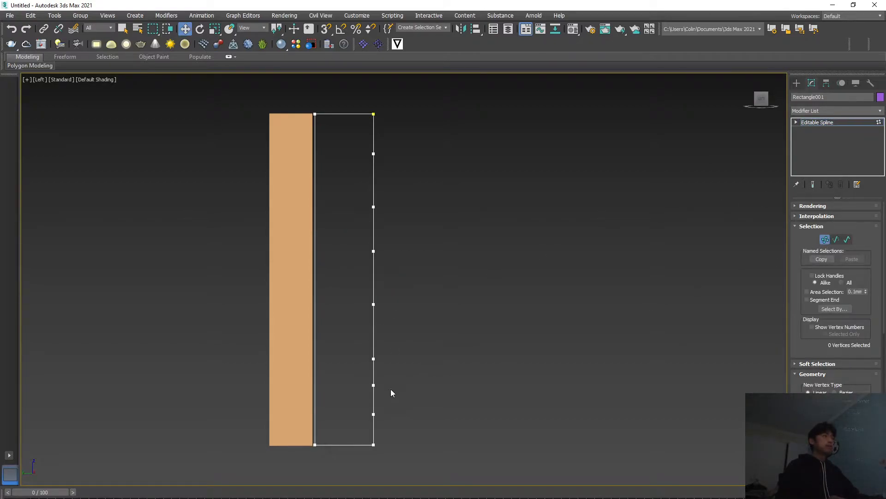
click(373, 414)
drag(411, 414, 397, 415)
click(373, 358)
drag(399, 358, 412, 359)
click(388, 299)
drag(390, 306, 369, 248)
click(407, 255)
drag(356, 245, 397, 304)
click(380, 280)
click(359, 250)
mouse_move(378, 240)
mouse_down()
mouse_move(387, 239)
mouse_move(369, 233)
mouse_up()
click(386, 222)
Pull the two upper added vertices of the outer edge inward to continue the wave, the topmost one furthest
click(373, 206)
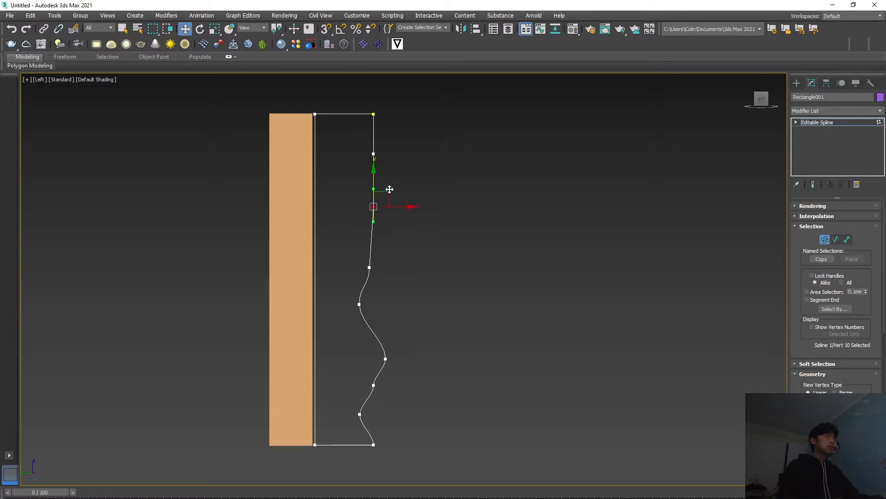
drag(406, 207, 389, 207)
click(387, 166)
click(374, 153)
drag(402, 154, 367, 154)
click(370, 219)
click(357, 207)
drag(389, 208, 397, 207)
click(424, 310)
middle_drag(437, 378, 435, 373)
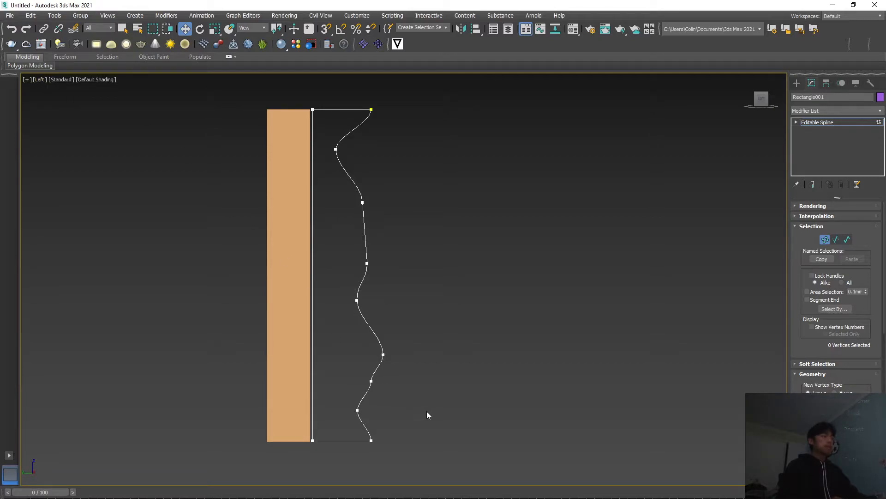
In the Perspective view, move the whole wavy spline along X to the near end of the box
key(p)
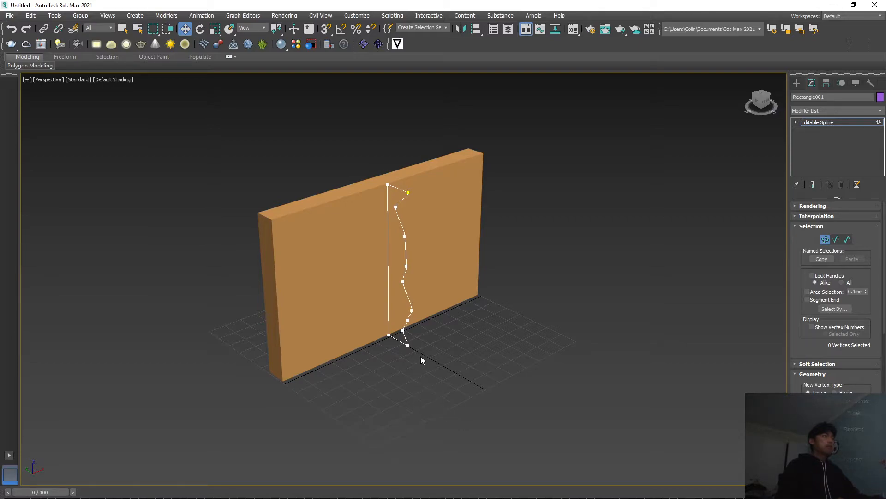
key(1)
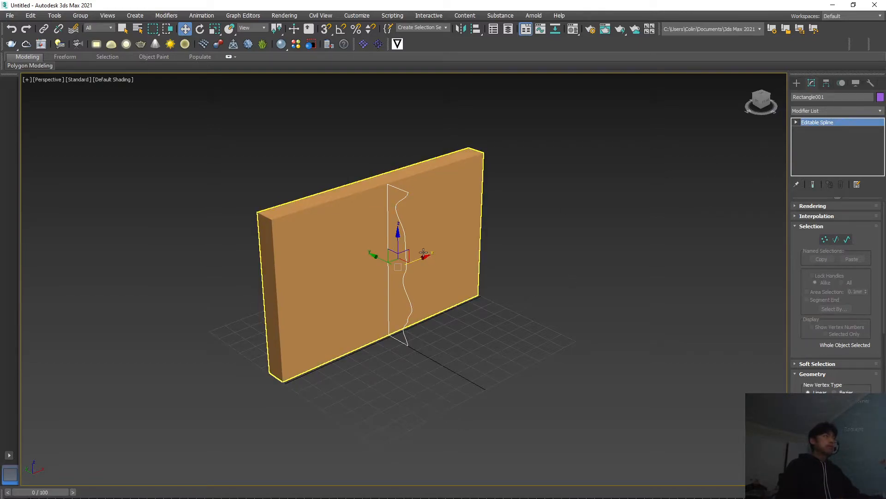
middle_drag(529, 427, 543, 435)
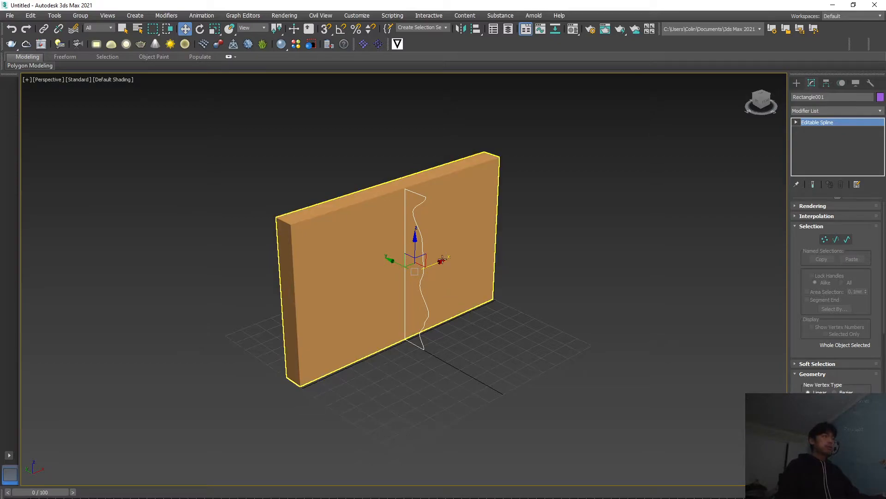
drag(442, 262, 334, 299)
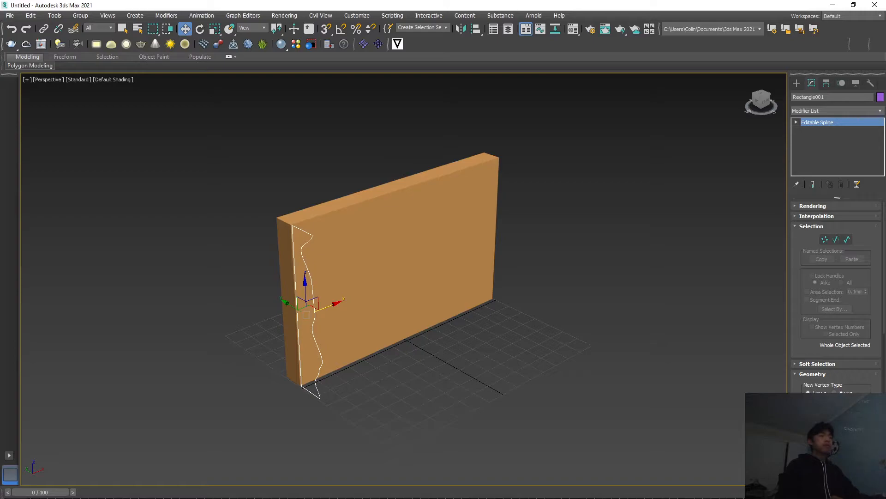
Turn on Auto Key and animate the spline moving along X to the box's far end at frame 100
key(n)
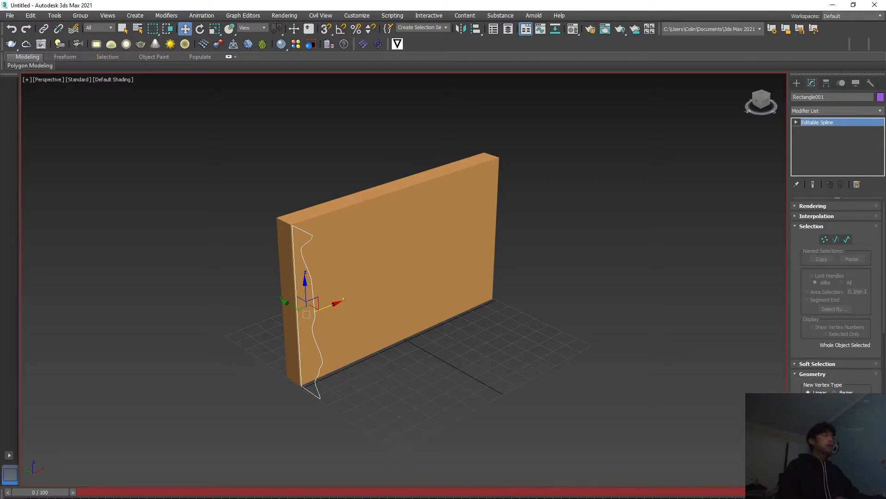
drag(43, 493, 831, 493)
key(w)
drag(334, 303, 532, 255)
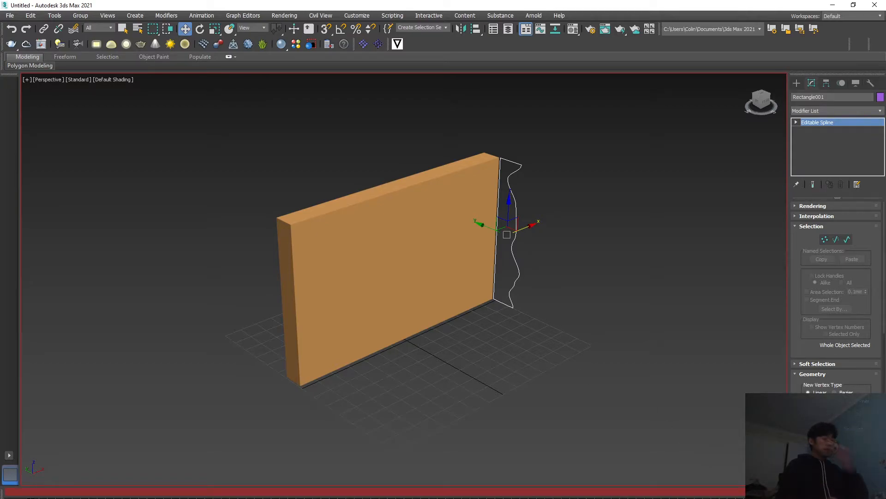
At frame 15, move the wavy edge's middle inward-dipping vertex outward in the Left view
drag(847, 493, 158, 493)
key(w)
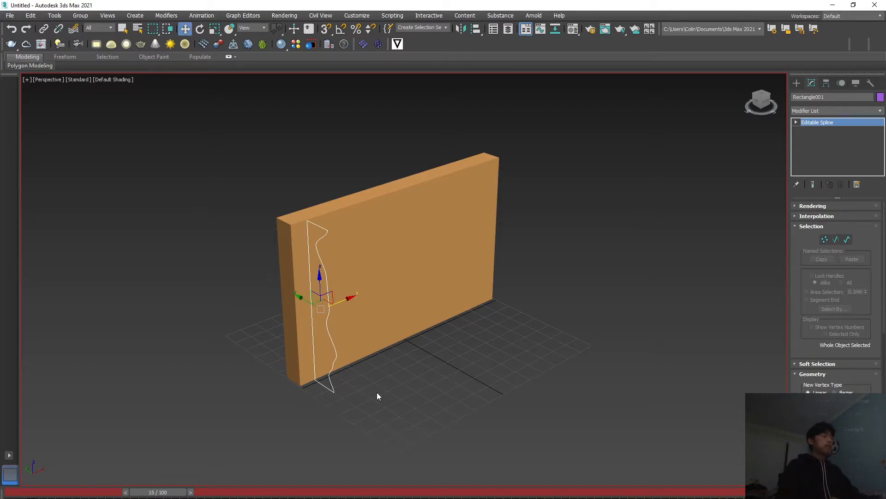
key(l)
click(385, 367)
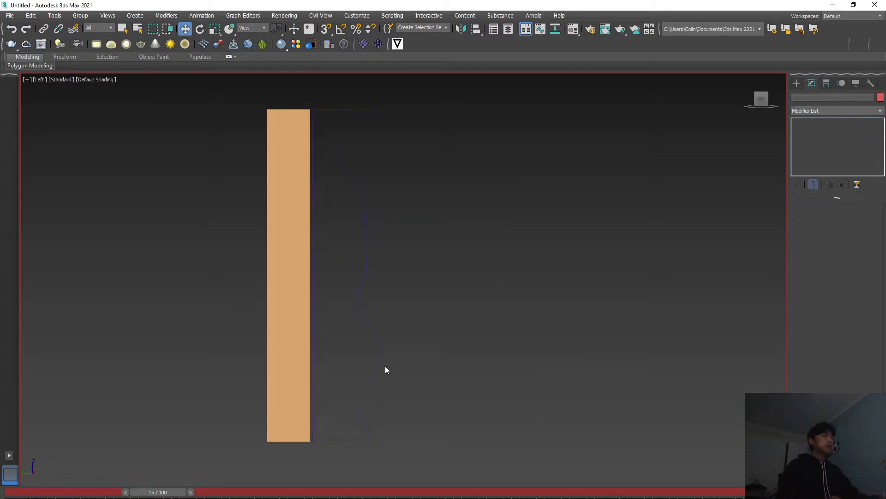
click(381, 359)
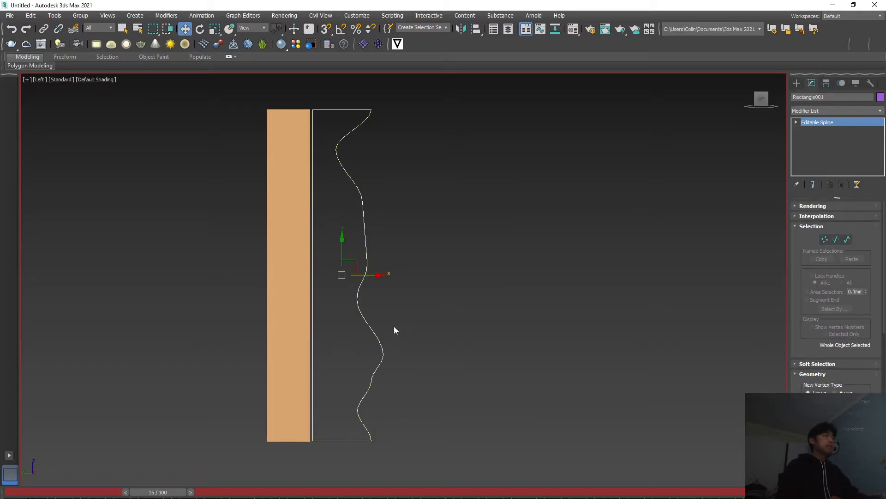
click(825, 239)
drag(382, 308, 398, 299)
Move the second-highest added vertex inward and down, and the highest added one outward and down
click(368, 263)
click(362, 202)
drag(378, 217, 363, 183)
drag(398, 217, 381, 217)
drag(327, 140, 387, 148)
click(350, 116)
click(352, 149)
drag(351, 113, 352, 144)
click(390, 365)
drag(390, 392, 359, 365)
drag(408, 382, 400, 382)
click(423, 396)
drag(352, 352, 353, 352)
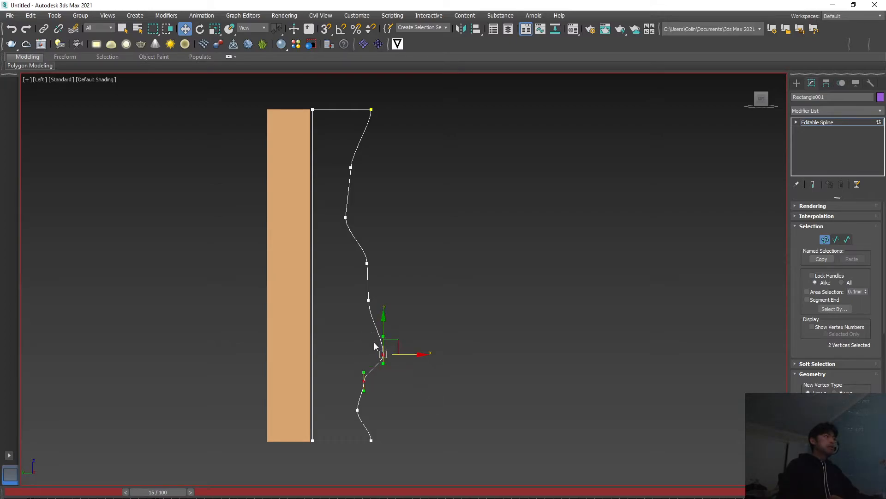
key(ctrl+z)
key(ctrl+z)
key(ctrl+z)
Raise the two adjacent lower vertices at the wave's bulge and move the lowest added vertex slightly outward
drag(415, 400, 371, 352)
click(386, 401)
click(358, 410)
drag(383, 410, 391, 410)
click(419, 397)
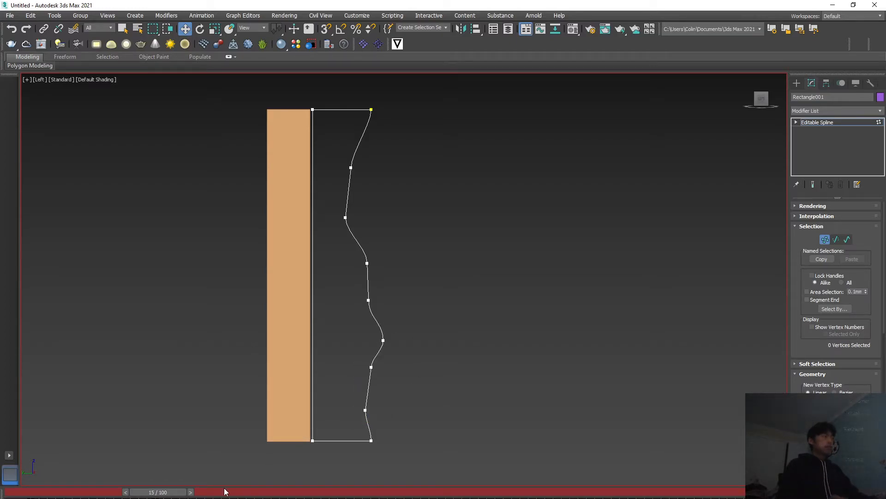
At frame 30, lower the two adjacent vertices at the wave's bulge in the Left view
drag(165, 493, 288, 494)
key(p)
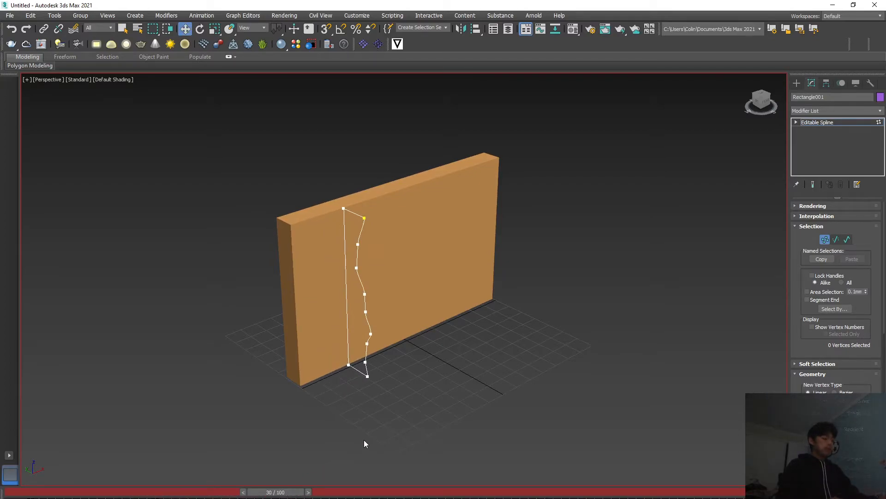
key(l)
drag(352, 339, 353, 340)
mouse_move(406, 370)
mouse_down()
mouse_move(396, 371)
mouse_move(406, 371)
mouse_up()
drag(370, 329, 369, 347)
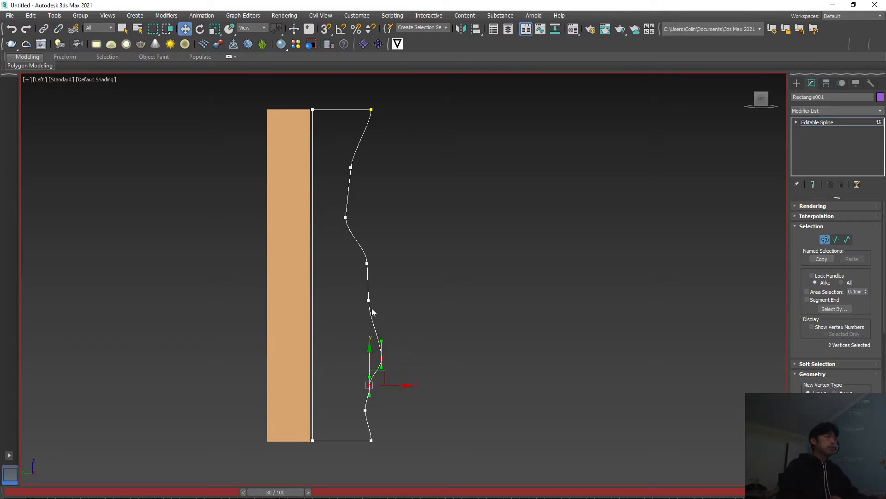
Move the two middle vertices of the wavy edge inward and the highest added vertex outward
drag(382, 301, 350, 255)
drag(403, 301, 393, 301)
drag(366, 199, 398, 167)
click(396, 412)
key(p)
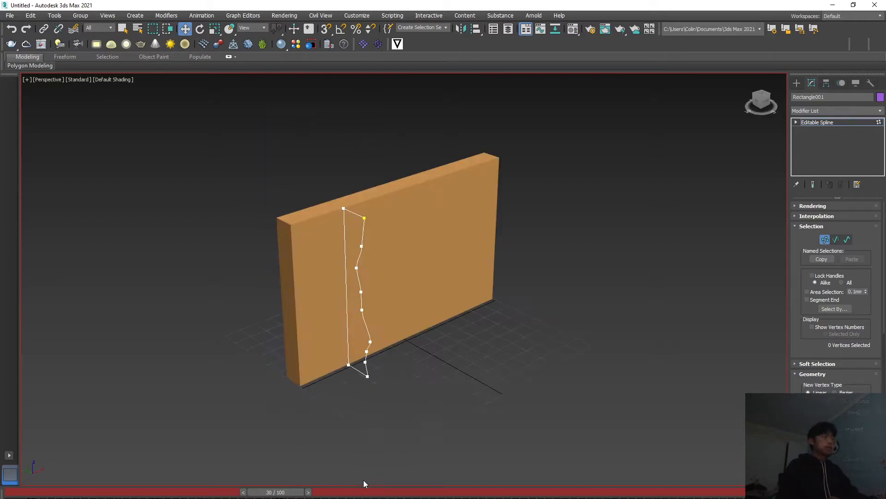
At frame 45, raise the outermost vertex of the wave's bulge in the Left view and nudge the two vertices below it outward
drag(296, 495, 424, 494)
key(w)
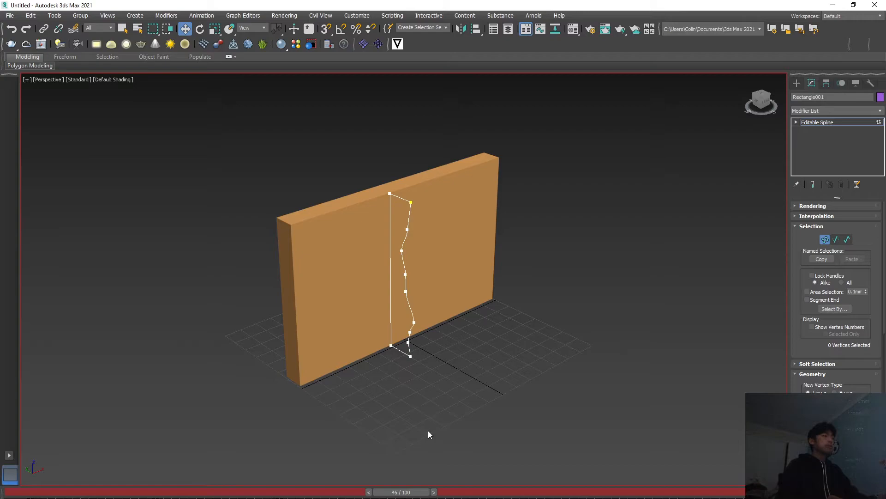
key(l)
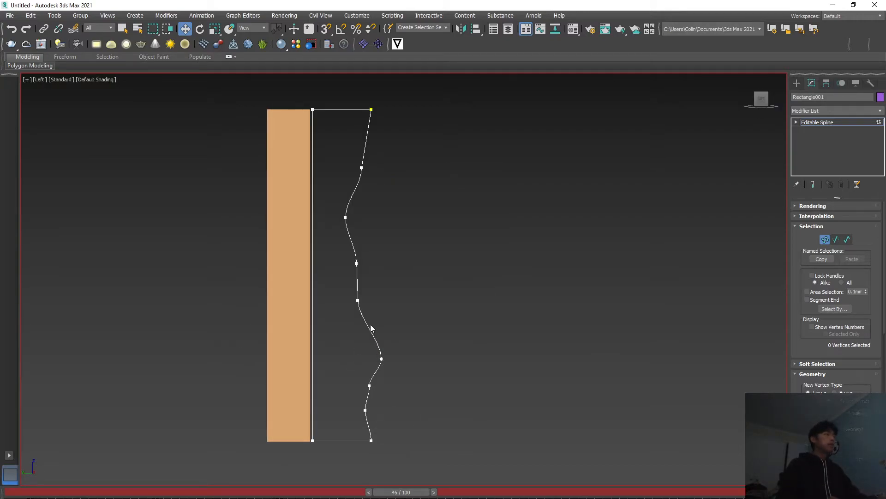
drag(345, 382, 345, 382)
mouse_move(402, 409)
mouse_down()
mouse_move(410, 411)
mouse_move(403, 410)
mouse_up()
drag(389, 362, 381, 313)
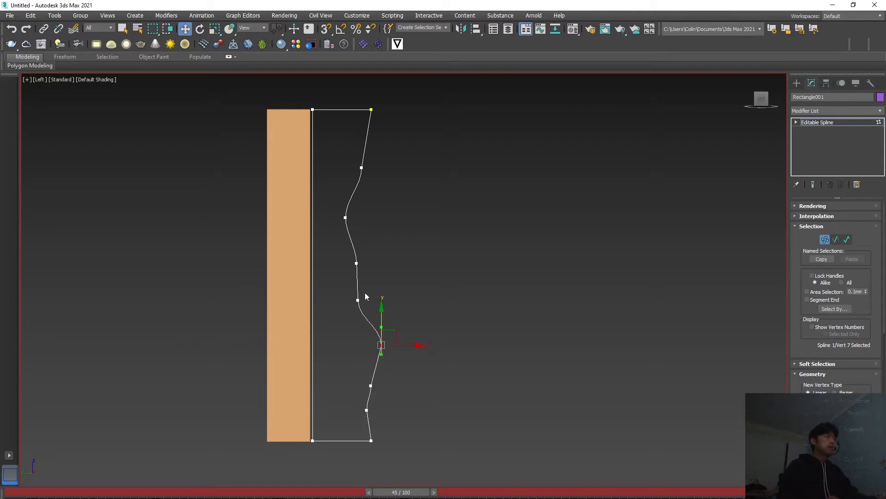
Move the third-highest added vertex inward and raise the highest added vertex of the wavy edge
click(357, 263)
drag(390, 263, 381, 263)
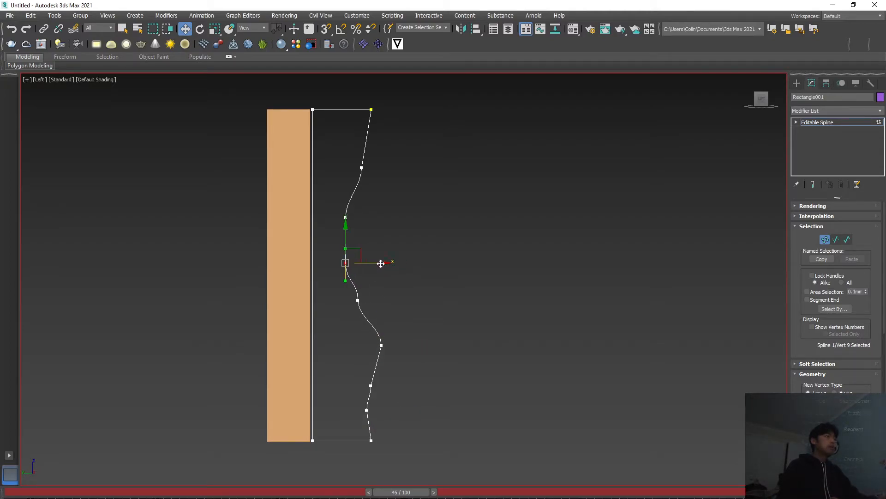
click(361, 167)
drag(361, 135, 362, 124)
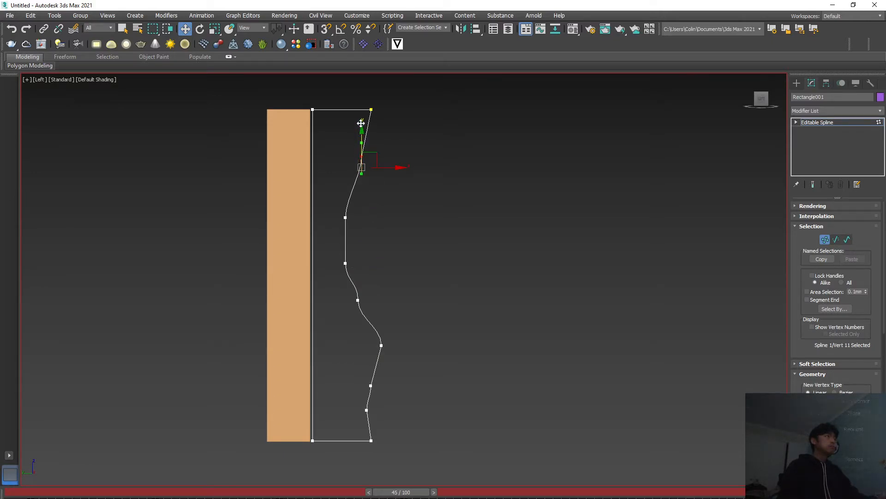
mouse_move(393, 156)
mouse_down()
mouse_move(401, 155)
mouse_move(392, 154)
mouse_up()
Move the second-highest added vertex of the wavy edge outward
click(344, 216)
click(386, 220)
click(337, 214)
drag(376, 217, 390, 218)
click(409, 333)
At frame 60, move the two adjacent vertices at the wave's lower bulge outward in the Left view
key(p)
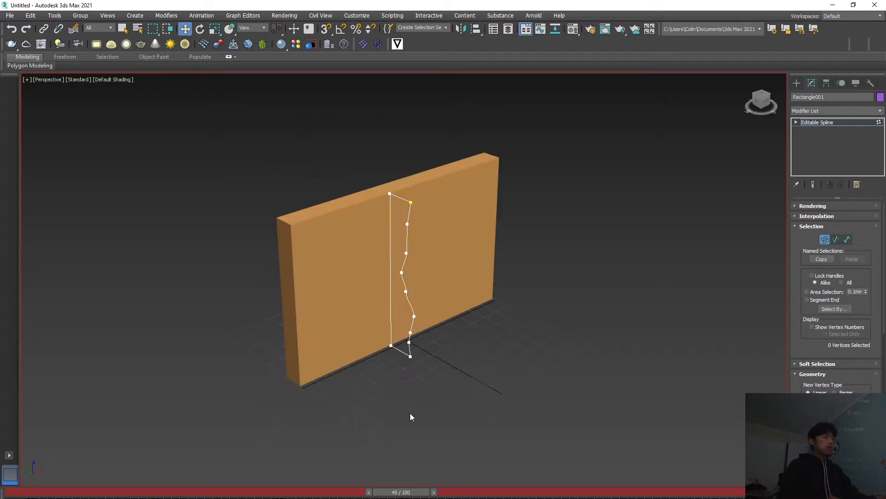
drag(421, 493, 538, 493)
key(w)
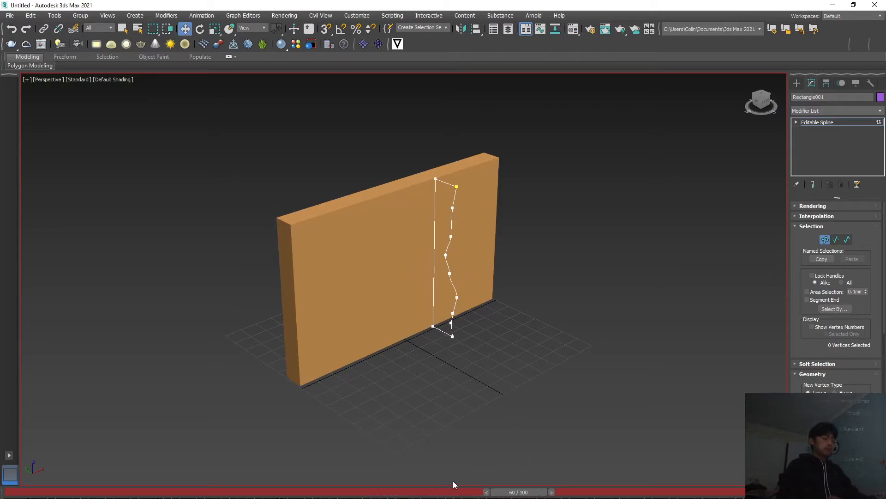
key(l)
drag(418, 386, 361, 334)
drag(405, 388, 421, 390)
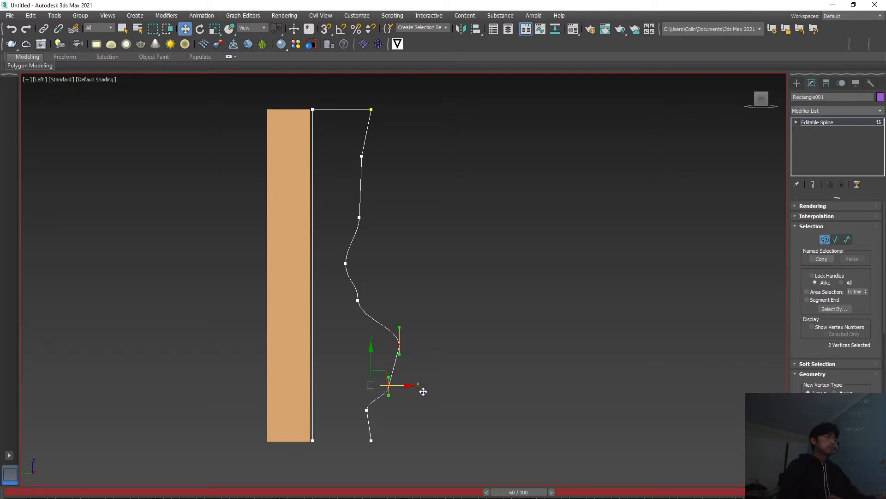
Lower the vertex directly above the bulge of the wavy edge
click(357, 301)
drag(358, 265, 358, 283)
click(447, 280)
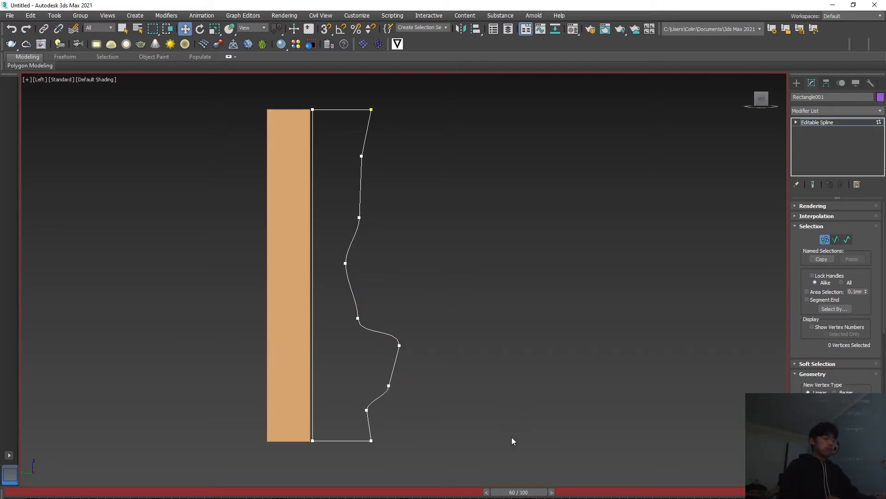
Move the second-highest added vertex inward and lower the highest added vertex
click(359, 217)
drag(395, 217, 389, 214)
click(362, 156)
drag(361, 121, 361, 133)
click(446, 144)
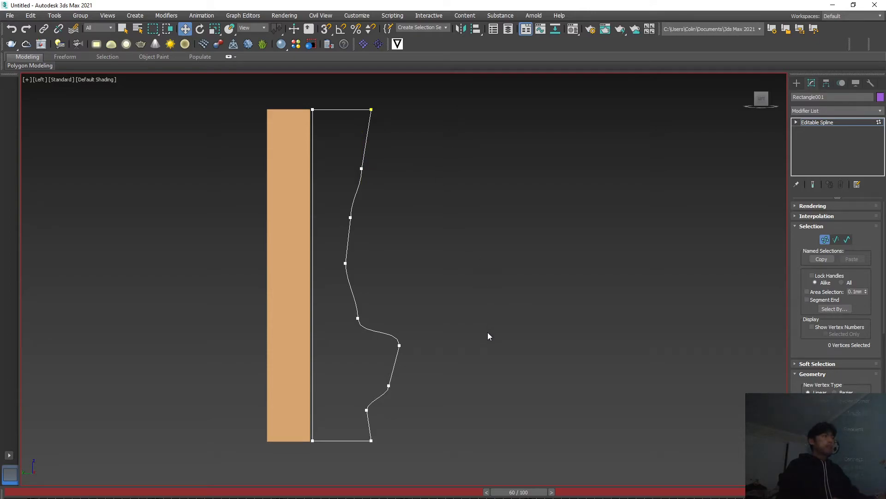
At frame 75, lower the three lowest added vertices of the wavy edge together in the Left view
key(p)
drag(541, 495, 658, 493)
key(w)
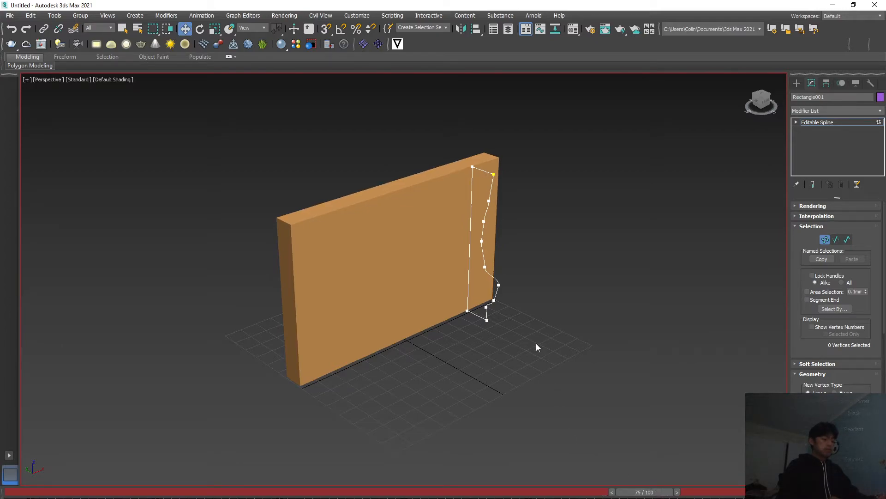
key(l)
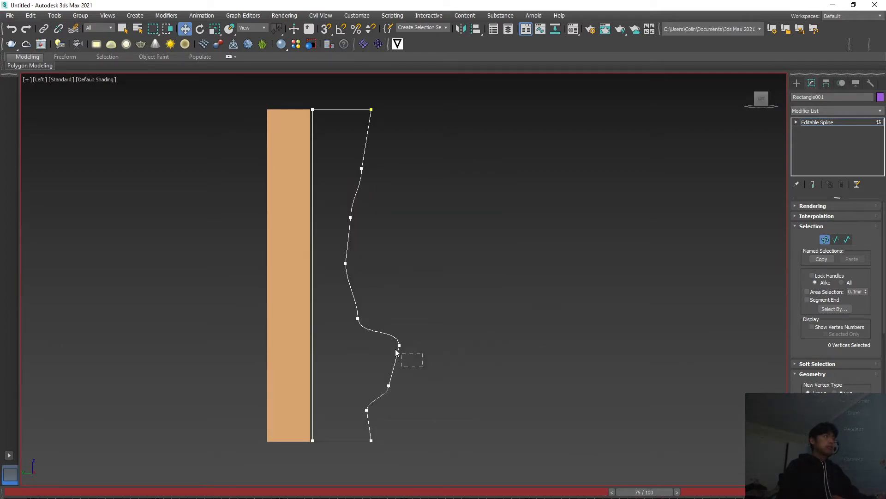
drag(428, 407, 390, 372)
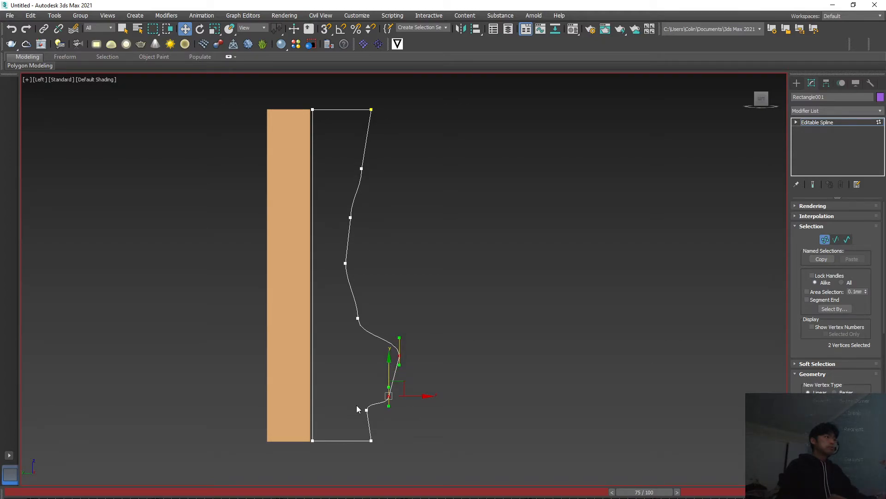
key(ctrl+z)
click(367, 410)
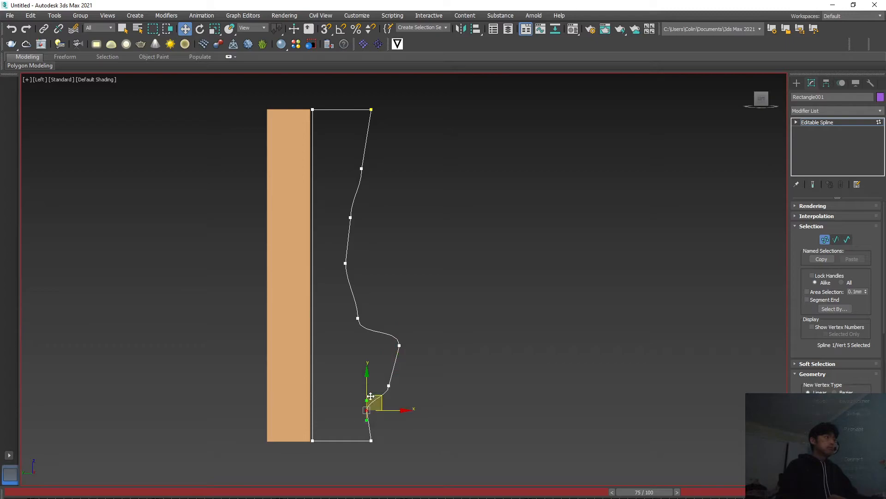
drag(354, 372, 414, 393)
drag(443, 425, 347, 340)
drag(369, 371, 368, 386)
Move the second- and third-highest added vertices outward and up together
click(372, 261)
drag(359, 276, 342, 208)
drag(382, 262, 388, 263)
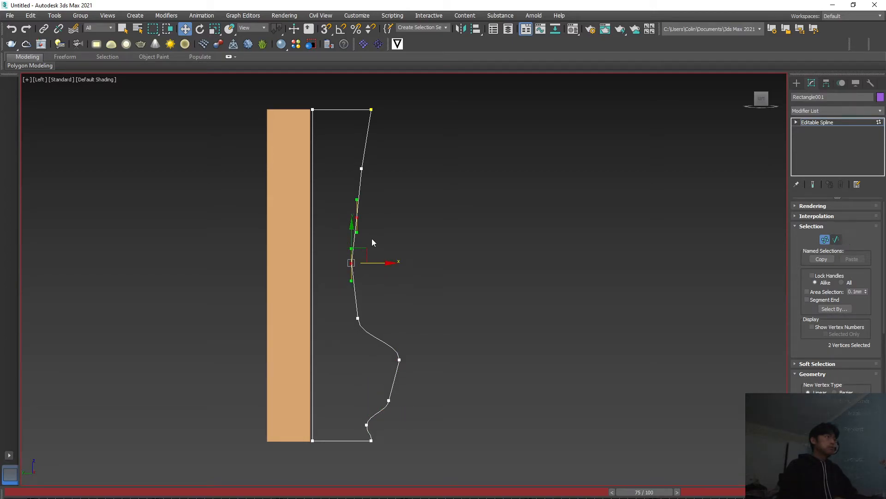
click(453, 245)
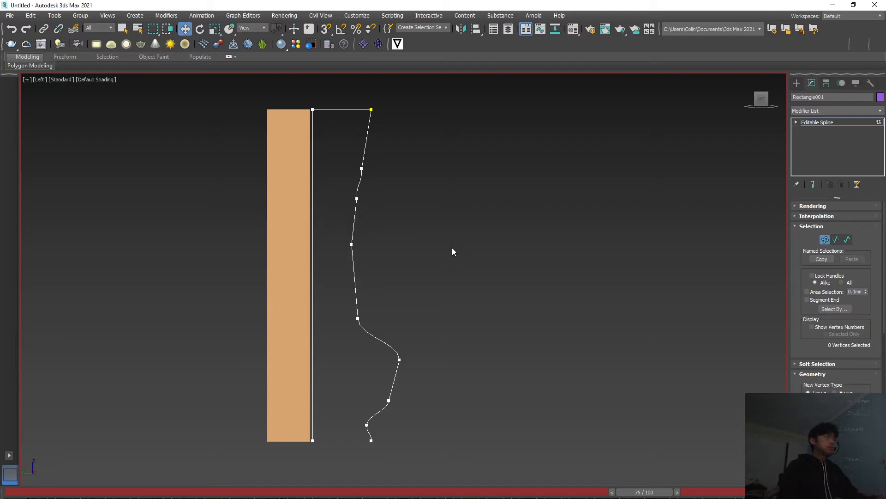
Advance the animation past frame 75 and move the second- and third-highest added vertices outward in the Left view
key(p)
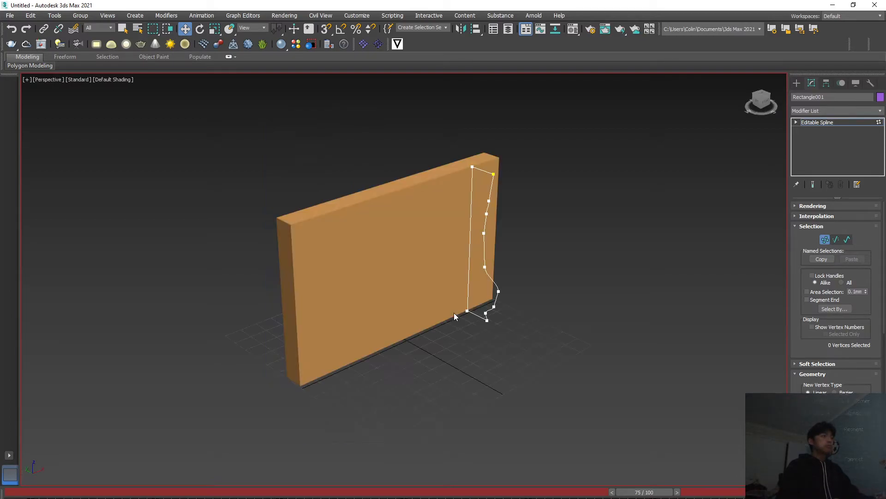
drag(639, 492, 754, 492)
key(w)
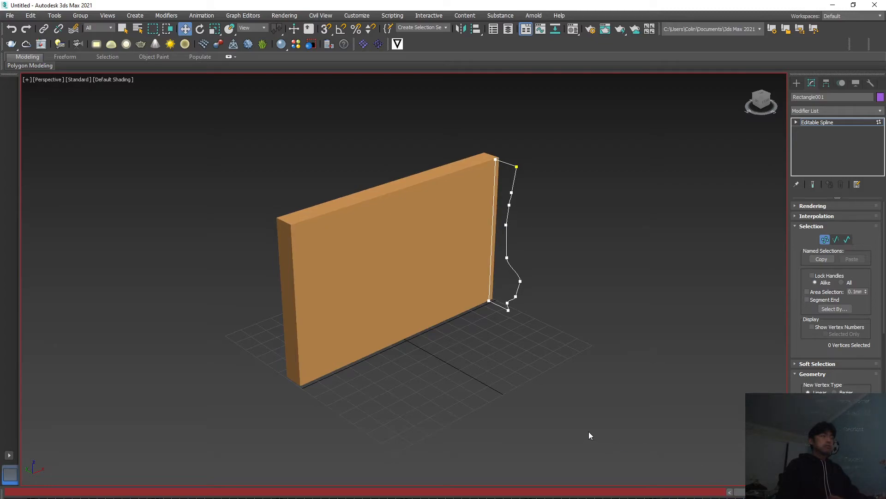
key(l)
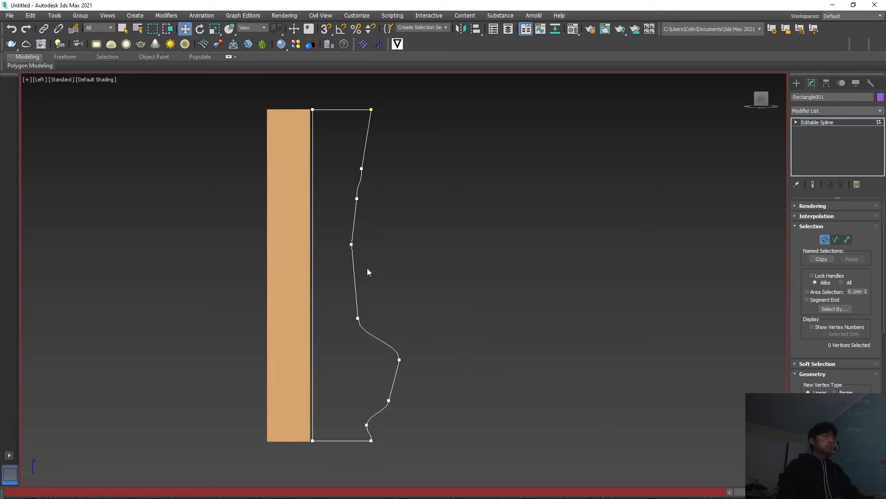
drag(349, 168, 349, 168)
drag(397, 198, 409, 200)
mouse_move(400, 181)
mouse_down()
mouse_move(396, 165)
mouse_move(357, 160)
mouse_move(389, 170)
mouse_up()
drag(385, 276, 330, 238)
drag(389, 245, 400, 245)
Raise the vertex directly above the bulge and move it slightly outward
click(358, 318)
drag(358, 283, 357, 263)
drag(394, 299, 403, 298)
click(467, 299)
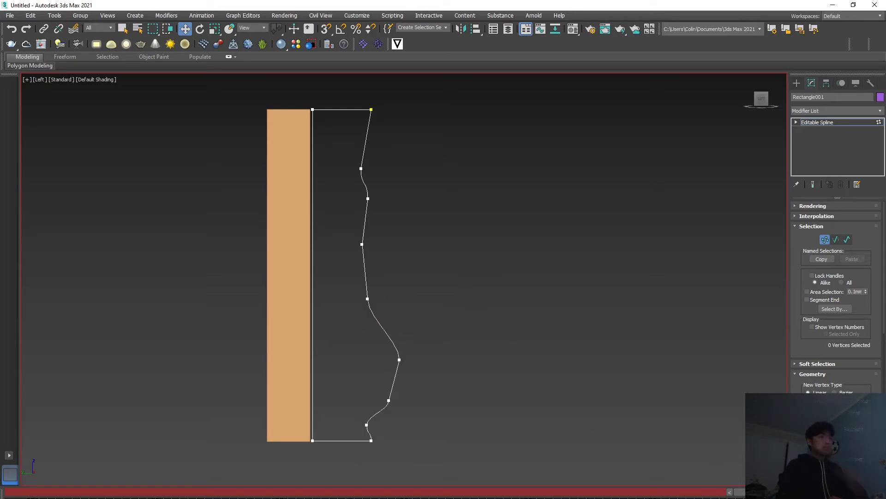
Near the end of the timeline, raise the two adjacent bulge vertices in the Left view and move the lower one inward
key(p)
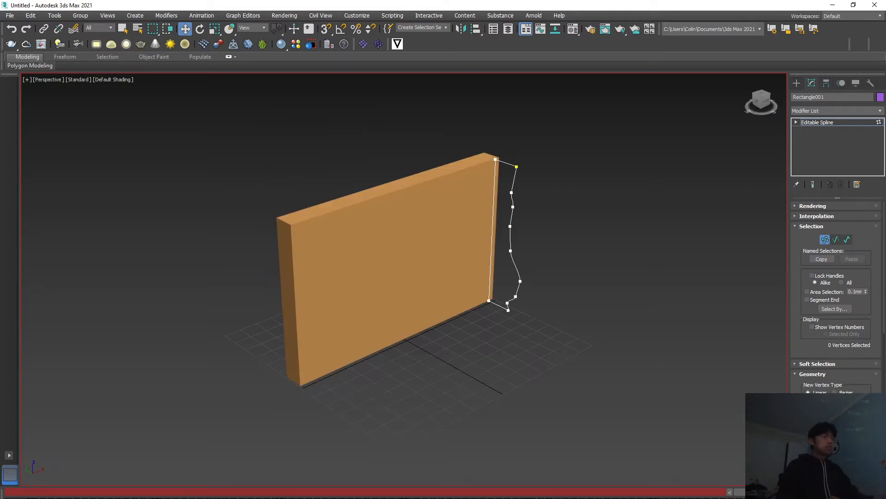
drag(762, 492, 821, 493)
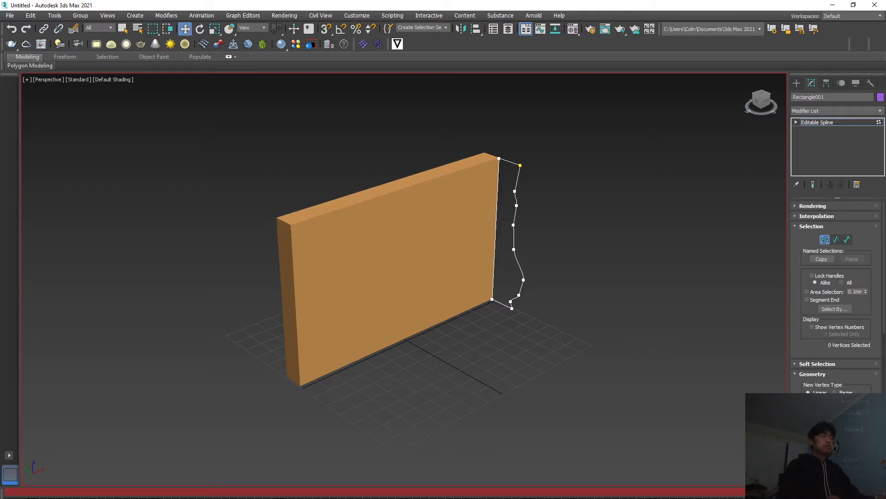
key(l)
drag(392, 349, 400, 310)
click(398, 323)
drag(405, 412, 385, 347)
mouse_move(426, 377)
mouse_down()
mouse_move(408, 377)
mouse_move(416, 377)
mouse_up()
click(430, 396)
Scrub through the animation in the Perspective view, return to frame 0 and turn off Auto Key
key(p)
alt+middle_drag(430, 396, 432, 396)
drag(757, 492, 808, 491)
key(w)
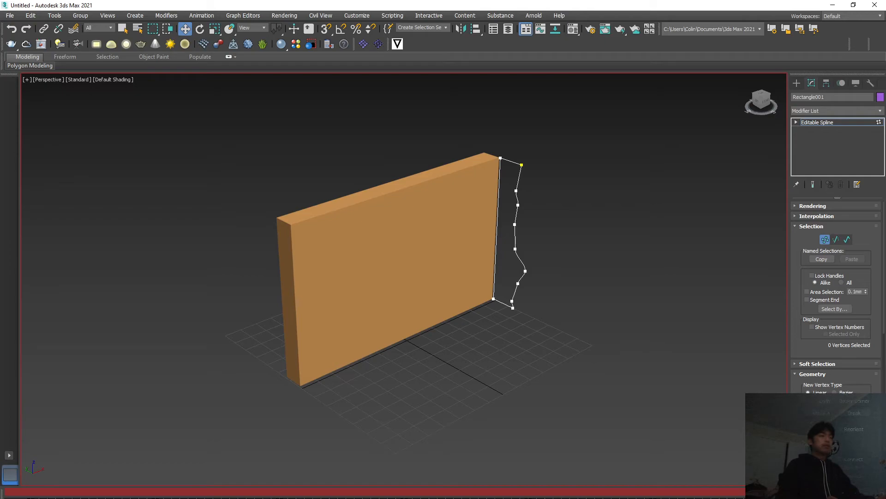
drag(808, 491, 40, 491)
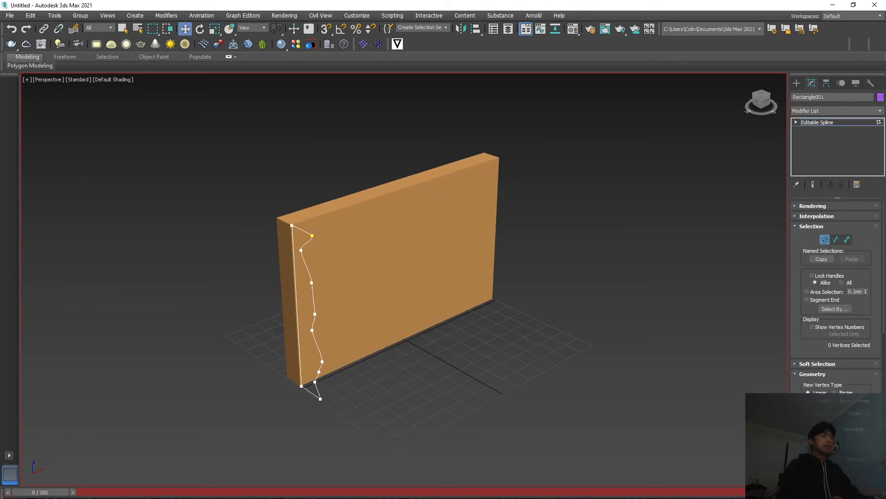
key(n)
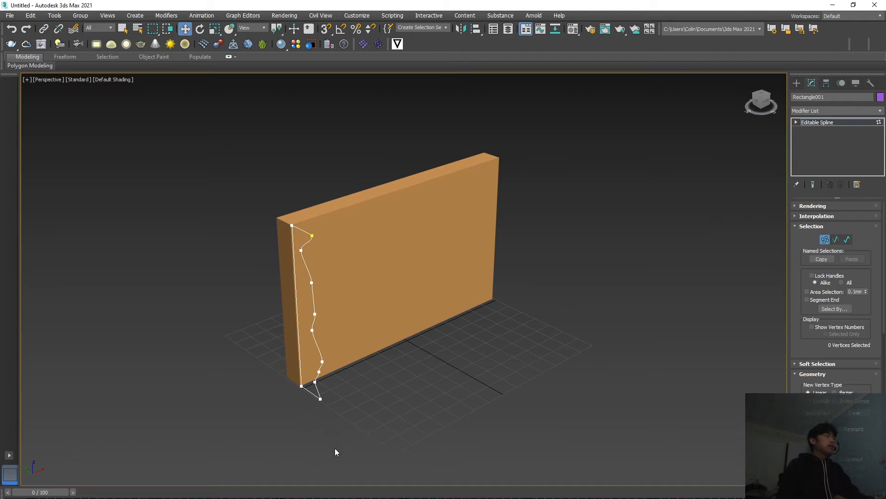
Apply an Extrude modifier to the wavy profile spline with an amount of 0.5 mm
click(818, 111)
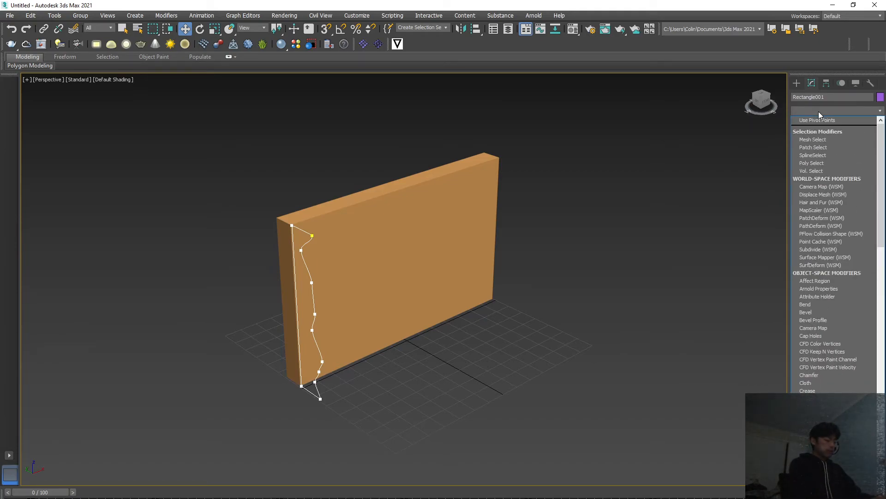
text(ex)
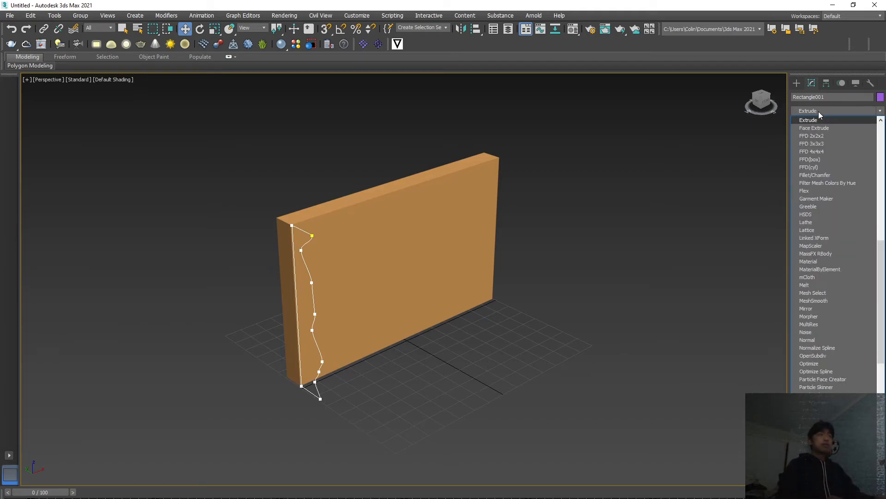
click(815, 120)
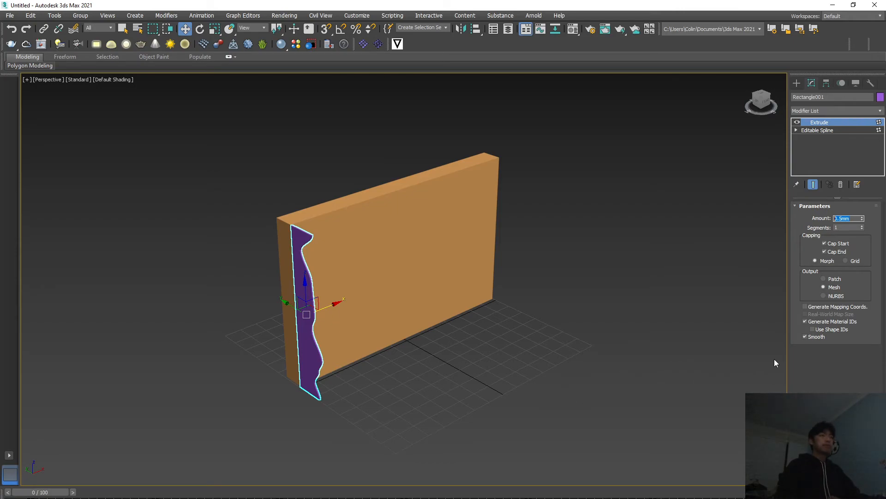
click(564, 373)
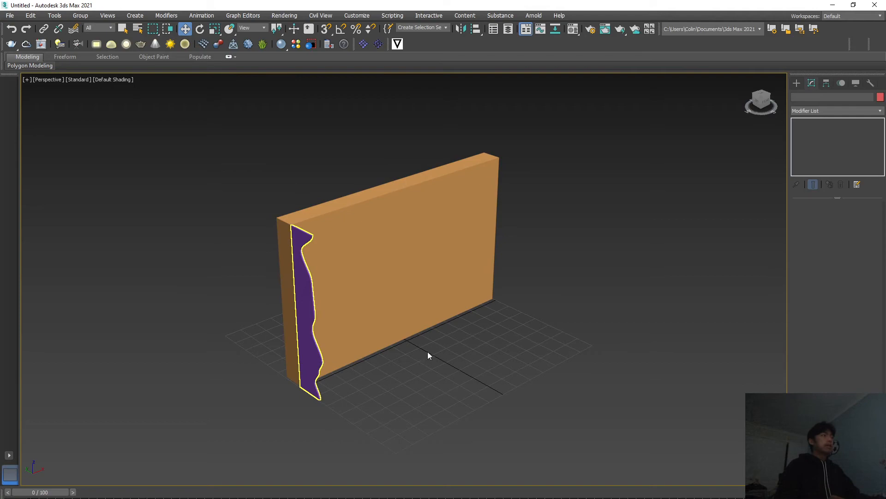
Create a Snapshot of the extruded profile over the range 0 to 100 with 20 copies, using Mesh as the clone method
click(316, 366)
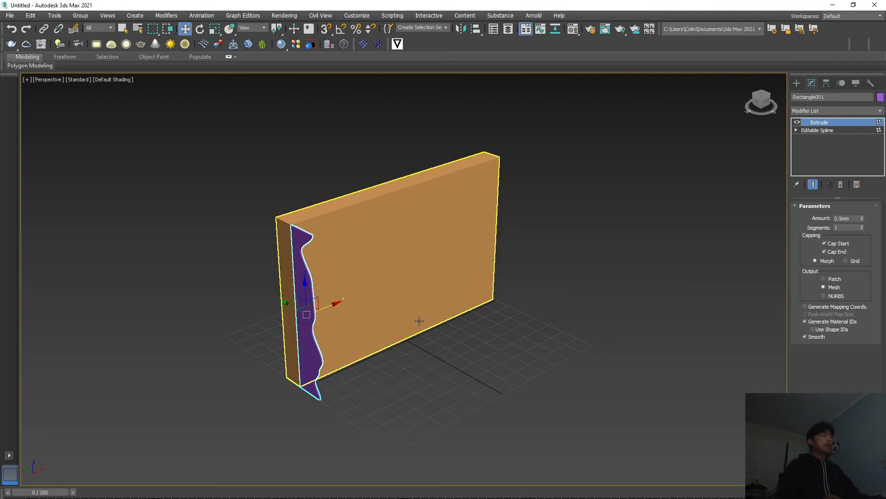
click(55, 16)
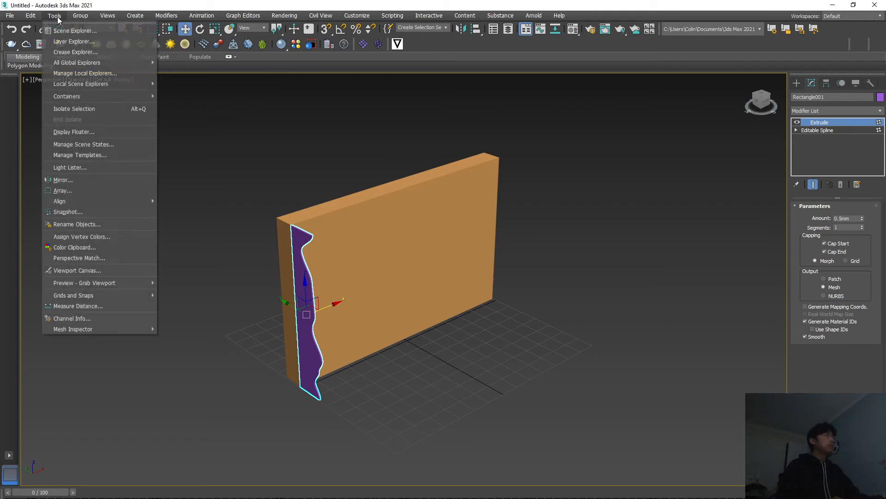
click(69, 212)
drag(419, 205, 581, 253)
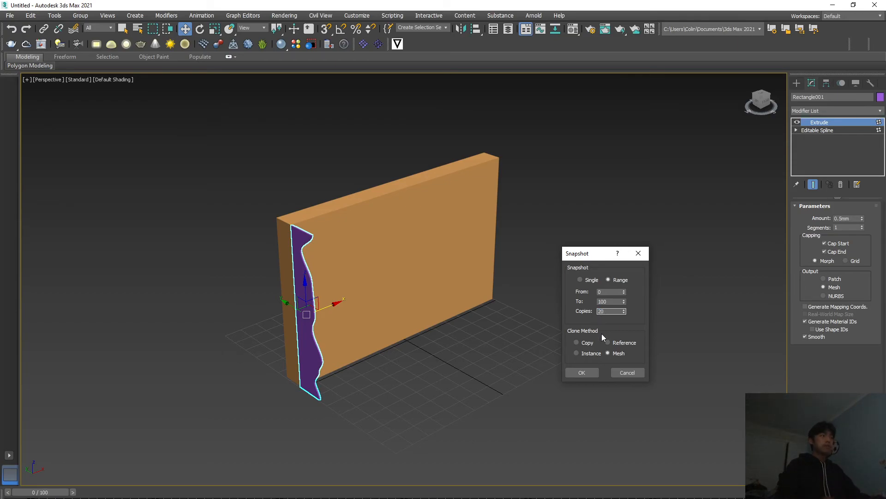
click(582, 372)
alt+middle_drag(547, 372, 509, 375)
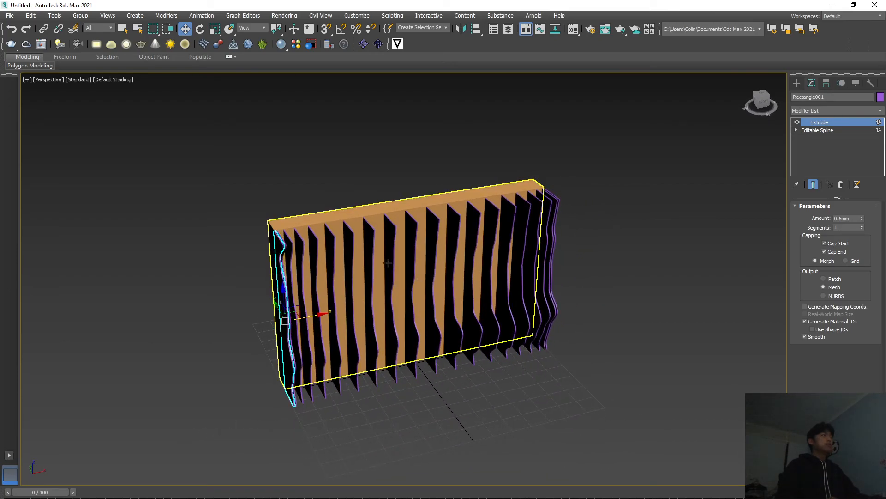
Create another Snapshot of the extruded profile over the range 0 to 100 with 50 copies, using the Mesh clone method
click(54, 16)
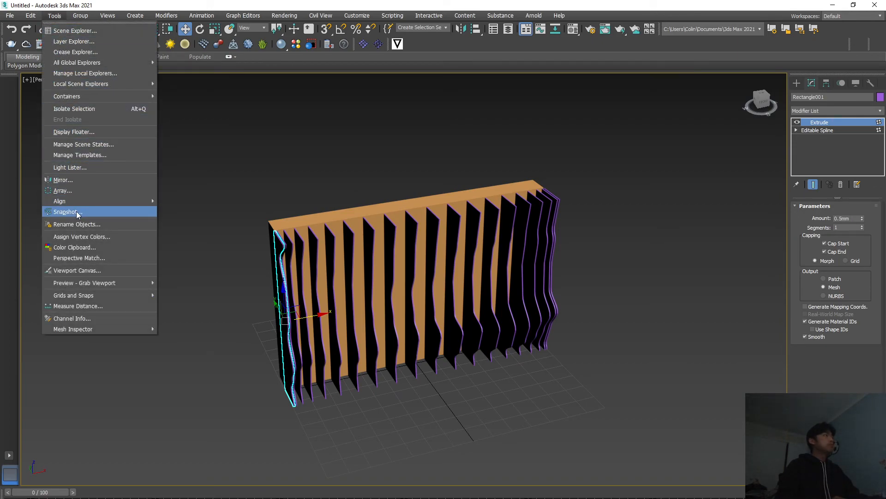
click(65, 211)
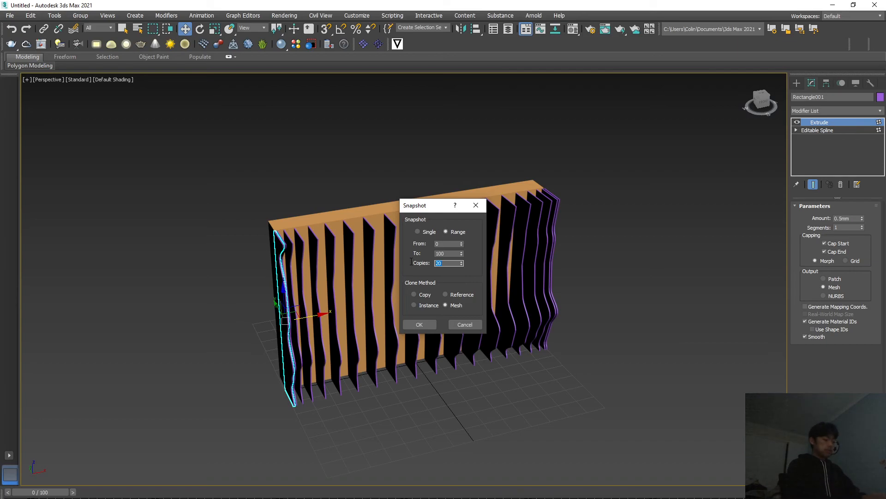
click(428, 325)
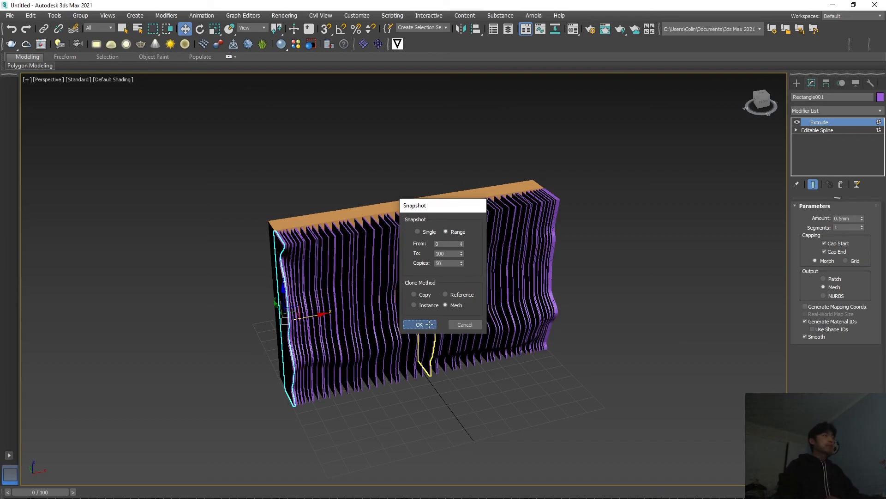
mouse_move(483, 386)
alt+middle_down()
mouse_move(455, 409)
mouse_move(498, 396)
mouse_move(499, 388)
mouse_move(456, 386)
mouse_move(498, 380)
mouse_move(497, 401)
mouse_move(392, 396)
mouse_move(455, 350)
mouse_move(432, 346)
mouse_move(450, 344)
mouse_move(435, 340)
mouse_move(500, 369)
mouse_move(481, 390)
alt+middle_up()
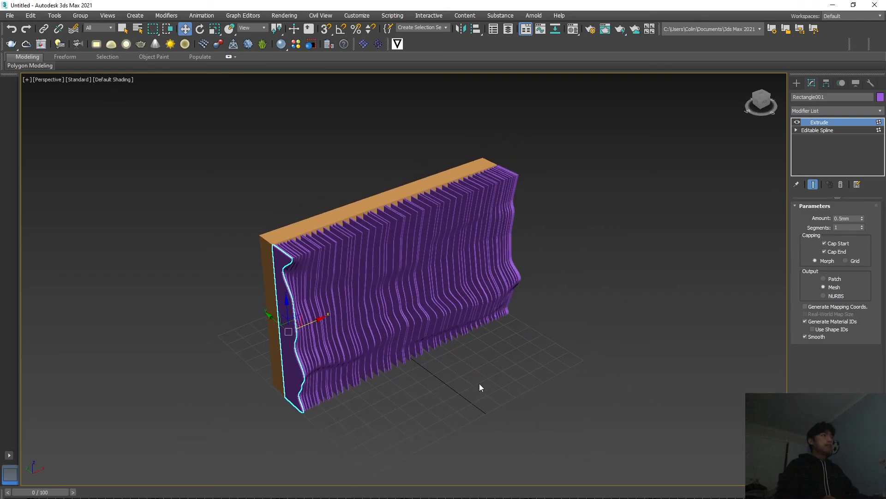
Snapshot the extruded profile again over the range 0 to 100 as Mesh clones, raising the number of copies to 70
click(31, 17)
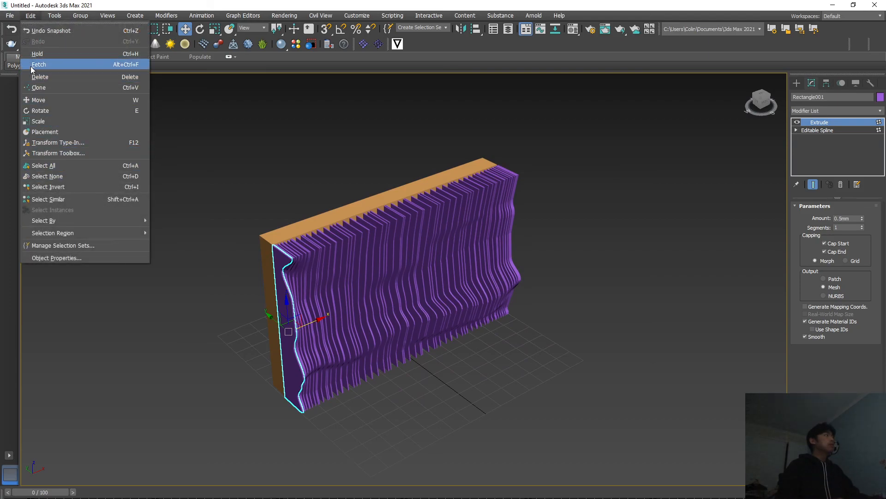
mouse_move(59, 18)
click(77, 212)
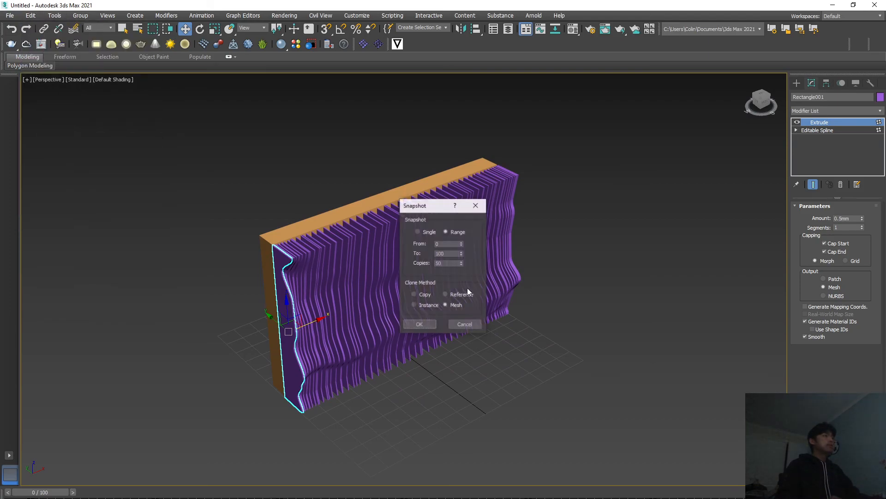
double_click(444, 264)
text(70)
click(421, 326)
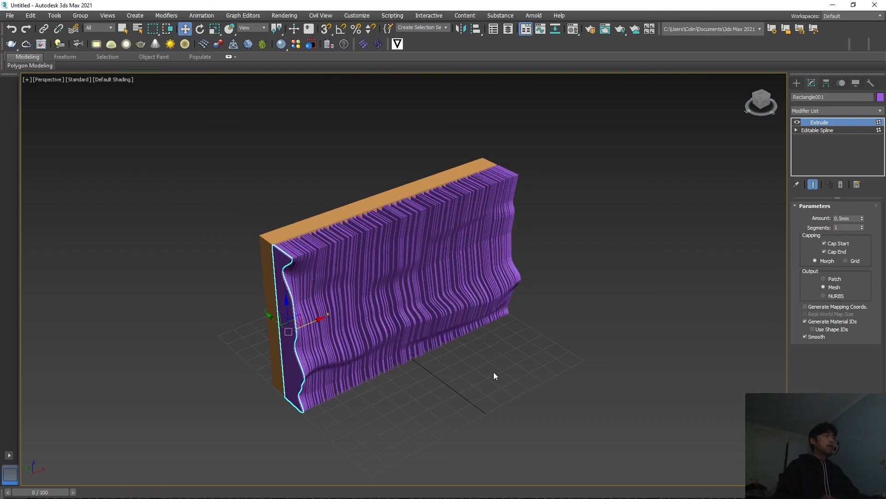
alt+middle_drag(502, 364, 490, 386)
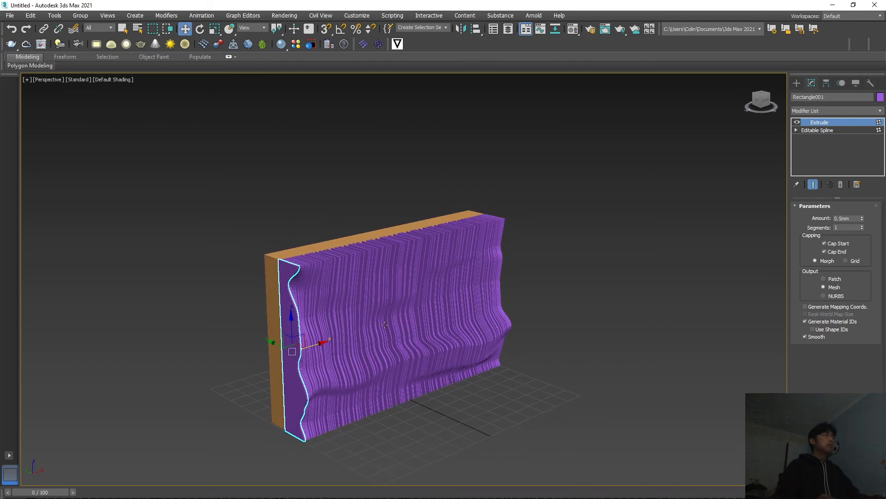
Create a further Mesh Snapshot of the profile over the range 0 to 100 with 10 copies, and clear the selection
click(55, 15)
click(84, 209)
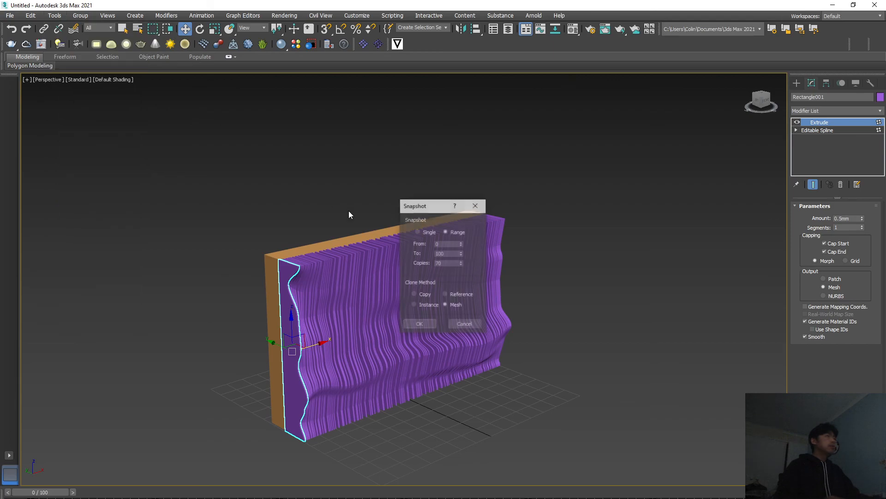
text(10)
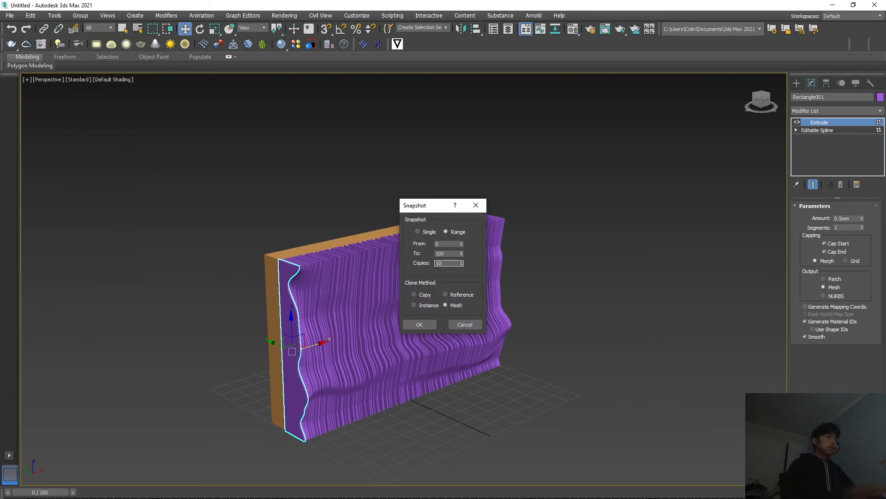
click(417, 325)
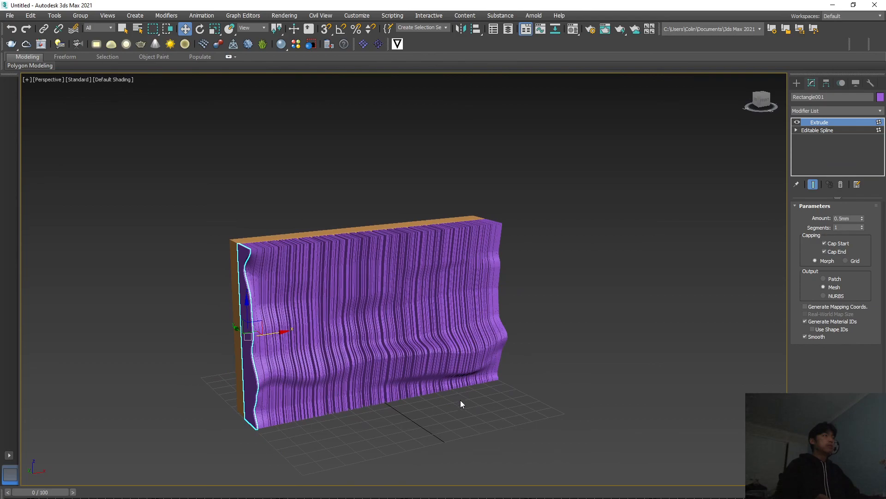
click(457, 425)
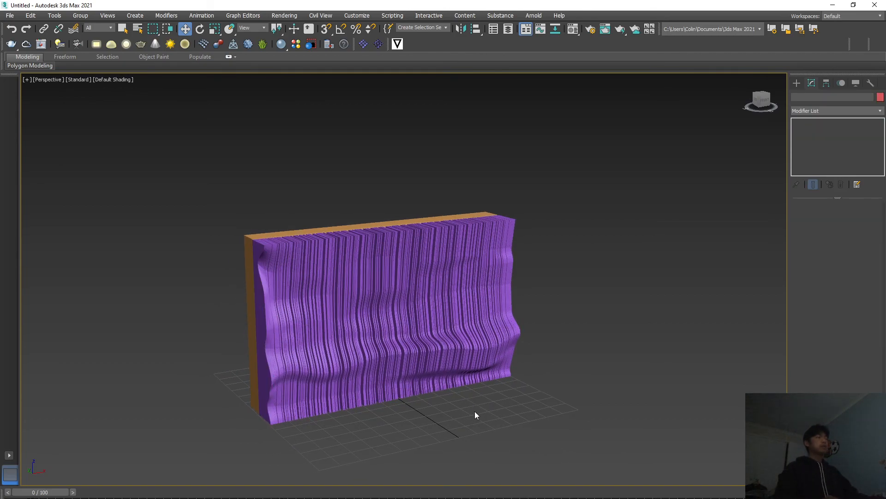